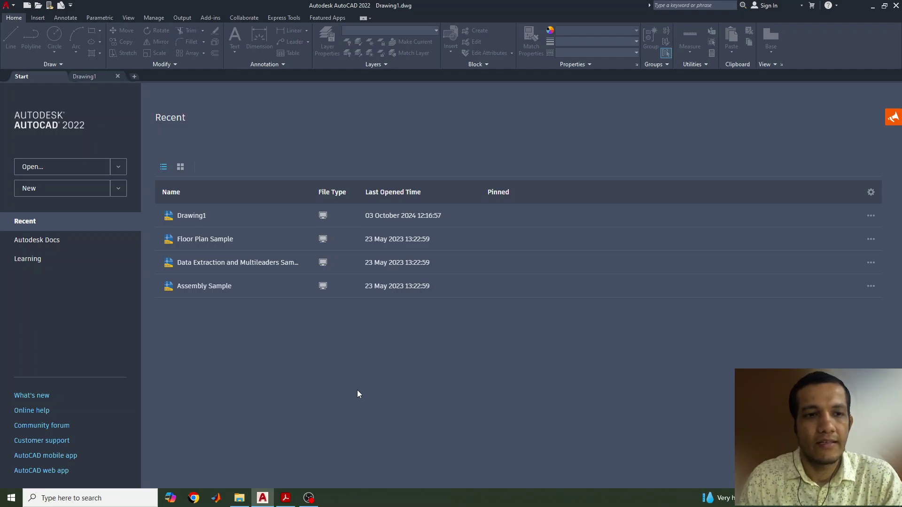
Switch to EG PPT.pdf in Acrobat and highlight the hexagonal prism problem statement, including its phrase about the axis.
{"action": "left_click", "coordinate": [292, 501]}
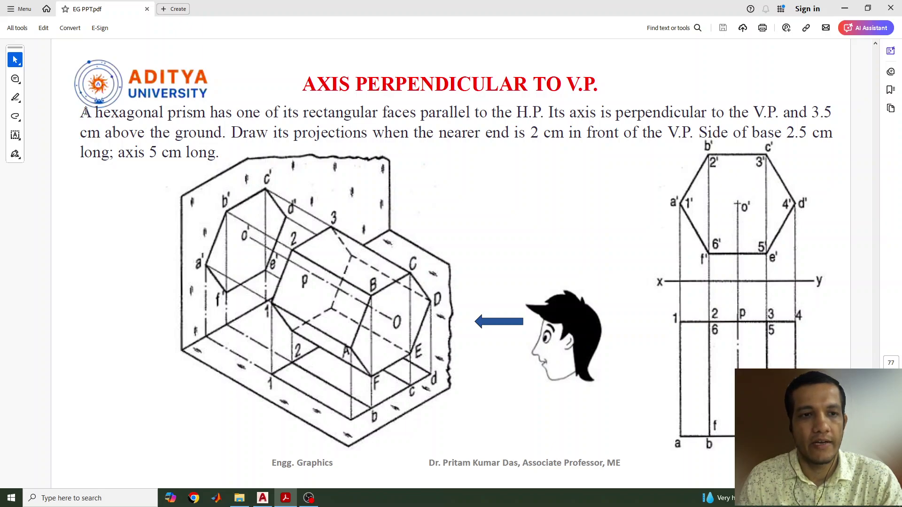
{"action": "left_click_drag", "start_coordinate": [85, 112], "coordinate": [195, 152]}
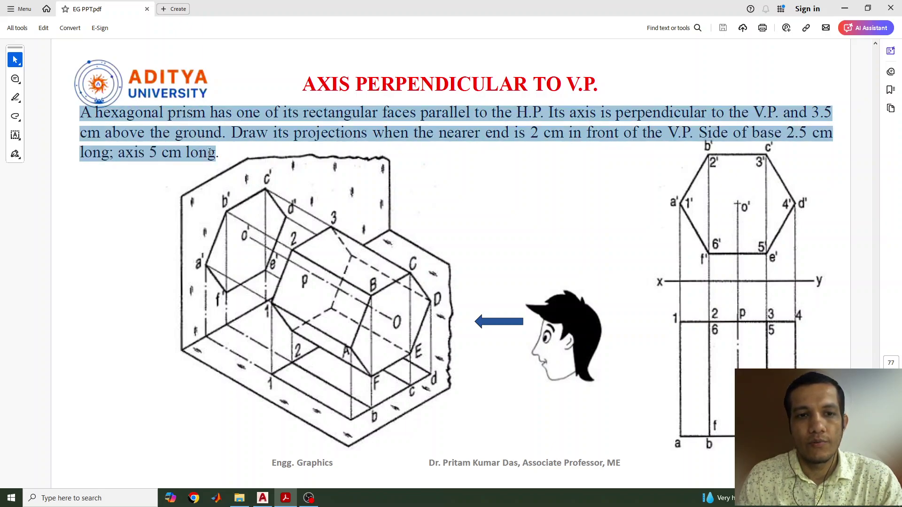
{"action": "left_click", "coordinate": [588, 129]}
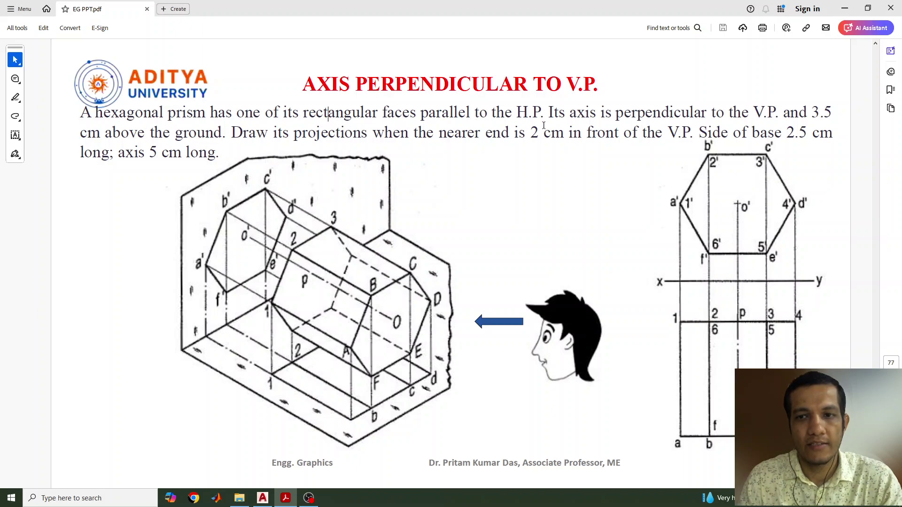
{"action": "left_click_drag", "start_coordinate": [566, 117], "coordinate": [776, 115]}
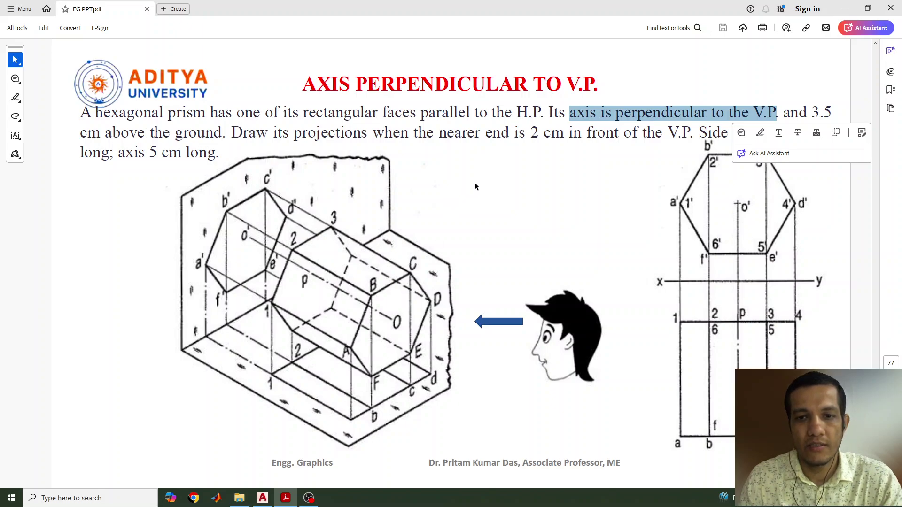
Trace the prism's axis from O to o' in red with the freehand drawing tool.
{"action": "left_click", "coordinate": [15, 116]}
{"action": "left_click", "coordinate": [56, 117]}
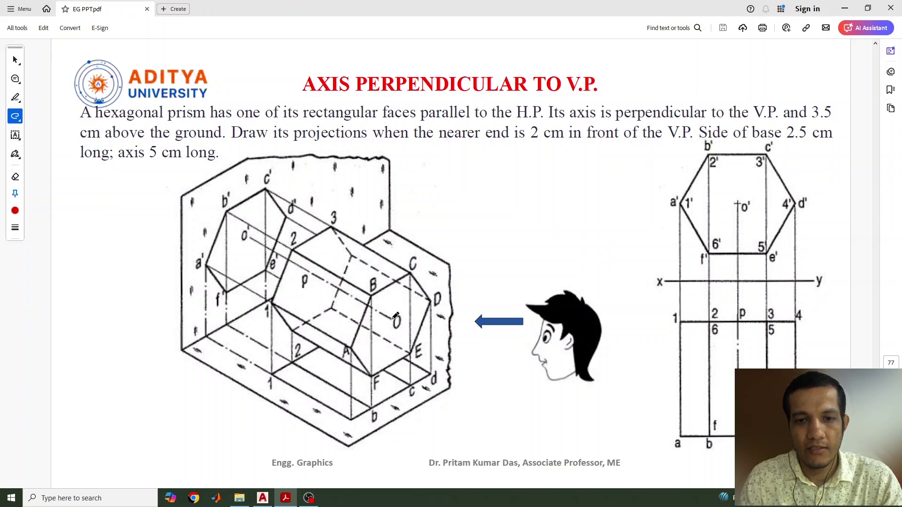
{"action": "left_click_drag", "start_coordinate": [391, 318], "coordinate": [291, 266]}
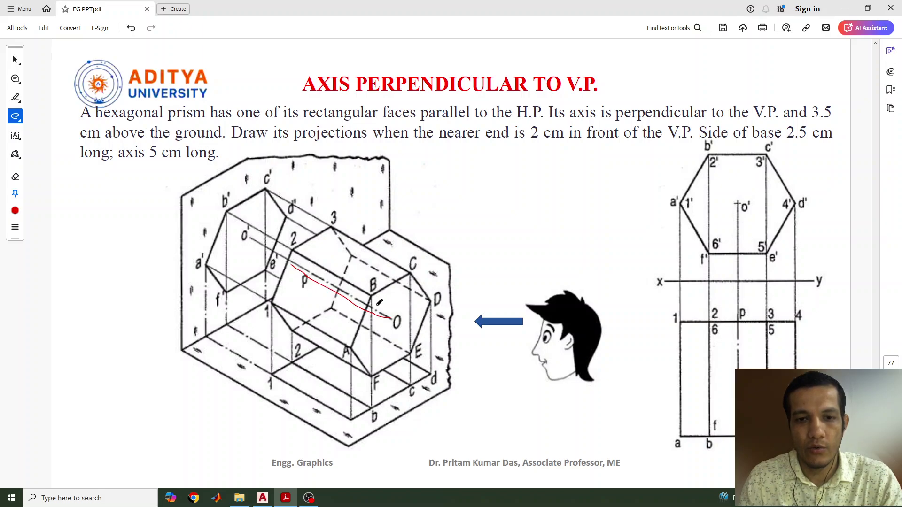
{"action": "left_click_drag", "start_coordinate": [396, 318], "coordinate": [247, 234]}
Handwrite the labels VP on the vertical plane and HP on the horizontal plane of the pictorial view.
{"action": "mouse_move", "coordinate": [146, 193]}
{"action": "left_mouse_down"}
{"action": "mouse_move", "coordinate": [173, 227]}
{"action": "mouse_move", "coordinate": [186, 188]}
{"action": "mouse_move", "coordinate": [198, 223]}
{"action": "left_mouse_up"}
{"action": "left_click_drag", "start_coordinate": [193, 182], "coordinate": [197, 192]}
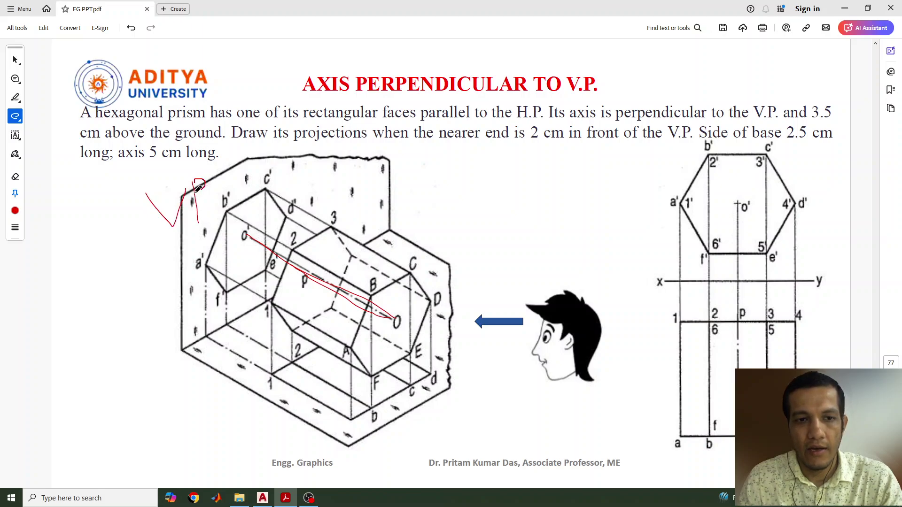
{"action": "mouse_move", "coordinate": [194, 352]}
{"action": "left_mouse_down"}
{"action": "mouse_move", "coordinate": [203, 389]}
{"action": "mouse_move", "coordinate": [213, 370]}
{"action": "mouse_move", "coordinate": [214, 382]}
{"action": "mouse_move", "coordinate": [227, 388]}
{"action": "mouse_move", "coordinate": [230, 361]}
{"action": "mouse_move", "coordinate": [221, 368]}
{"action": "left_mouse_up"}
Draw a freehand line along the intersection of the vertical and horizontal planes, undoing the first stroke and redrawing it.
{"action": "mouse_move", "coordinate": [162, 365]}
{"action": "left_mouse_down"}
{"action": "mouse_move", "coordinate": [200, 353]}
{"action": "mouse_move", "coordinate": [460, 198]}
{"action": "left_mouse_up"}
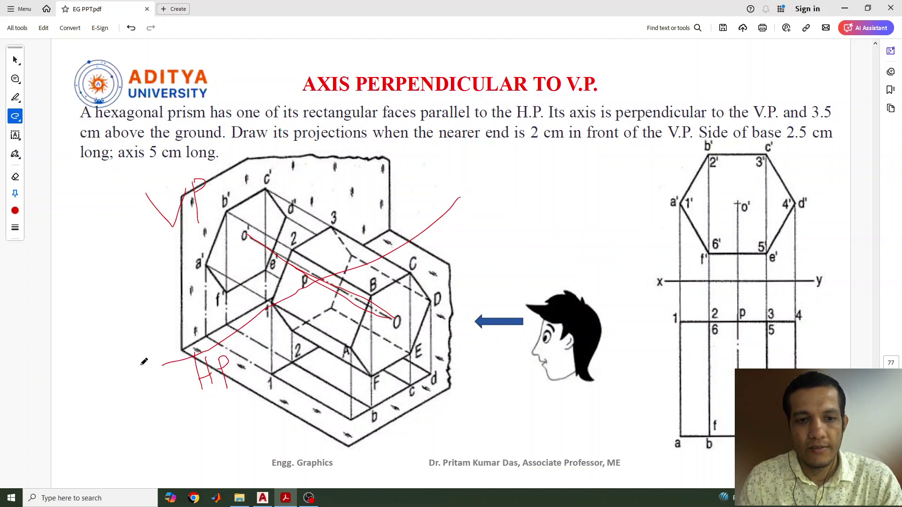
{"action": "key", "text": "ctrl+z"}
{"action": "left_click_drag", "start_coordinate": [157, 369], "coordinate": [433, 202]}
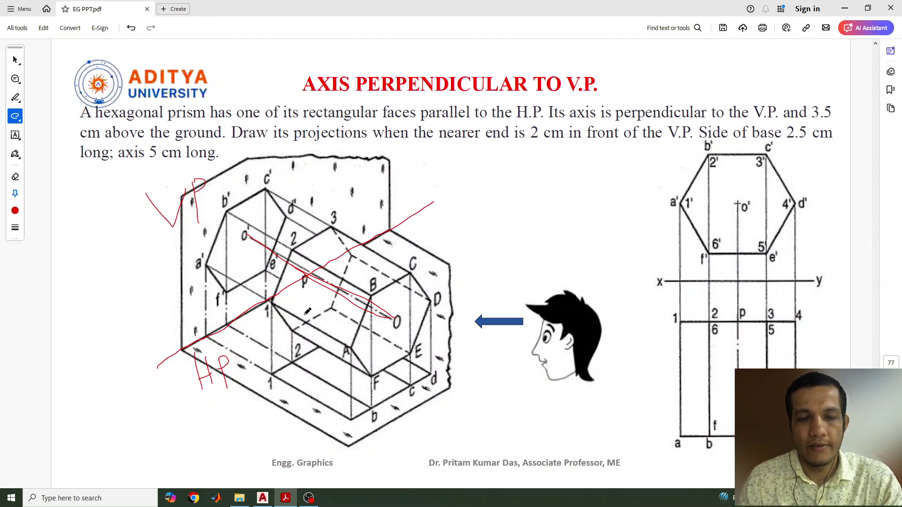
Circle the observer and viewing arrow, and trace the prism's front hexagonal face ABCDEF.
{"action": "mouse_move", "coordinate": [601, 280]}
{"action": "left_mouse_down"}
{"action": "mouse_move", "coordinate": [534, 276]}
{"action": "mouse_move", "coordinate": [468, 311]}
{"action": "mouse_move", "coordinate": [511, 377]}
{"action": "mouse_move", "coordinate": [607, 405]}
{"action": "mouse_move", "coordinate": [656, 333]}
{"action": "mouse_move", "coordinate": [618, 276]}
{"action": "mouse_move", "coordinate": [561, 276]}
{"action": "left_mouse_up"}
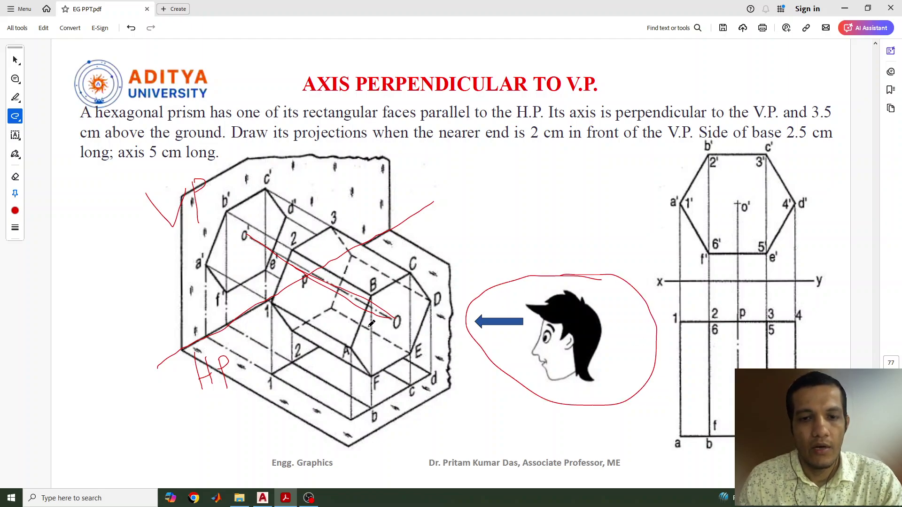
{"action": "mouse_move", "coordinate": [372, 292]}
{"action": "left_mouse_down"}
{"action": "mouse_move", "coordinate": [353, 345]}
{"action": "mouse_move", "coordinate": [378, 377]}
{"action": "mouse_move", "coordinate": [424, 354]}
{"action": "mouse_move", "coordinate": [429, 303]}
{"action": "mouse_move", "coordinate": [411, 270]}
{"action": "mouse_move", "coordinate": [375, 293]}
{"action": "left_mouse_up"}
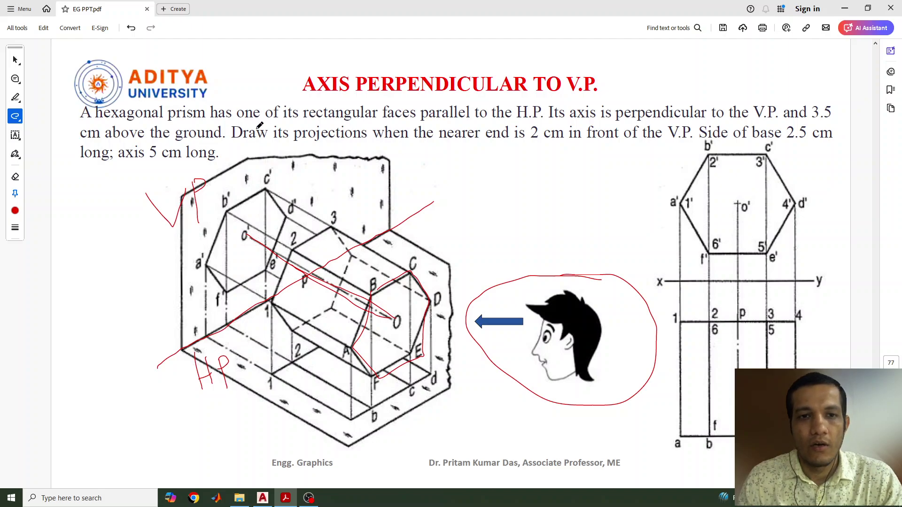
Underline "one of its rectangular faces parallel to the H.P." and outline and shade the prism's bottom face and the area below it.
{"action": "left_click_drag", "start_coordinate": [244, 125], "coordinate": [546, 113]}
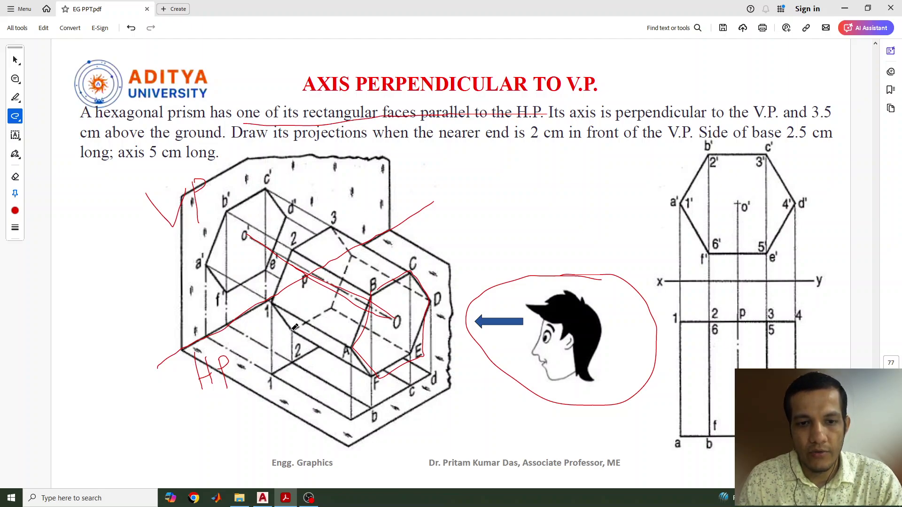
{"action": "mouse_move", "coordinate": [293, 330]}
{"action": "left_mouse_down"}
{"action": "mouse_move", "coordinate": [317, 316]}
{"action": "mouse_move", "coordinate": [376, 325]}
{"action": "mouse_move", "coordinate": [412, 344]}
{"action": "mouse_move", "coordinate": [372, 371]}
{"action": "mouse_move", "coordinate": [298, 331]}
{"action": "left_mouse_up"}
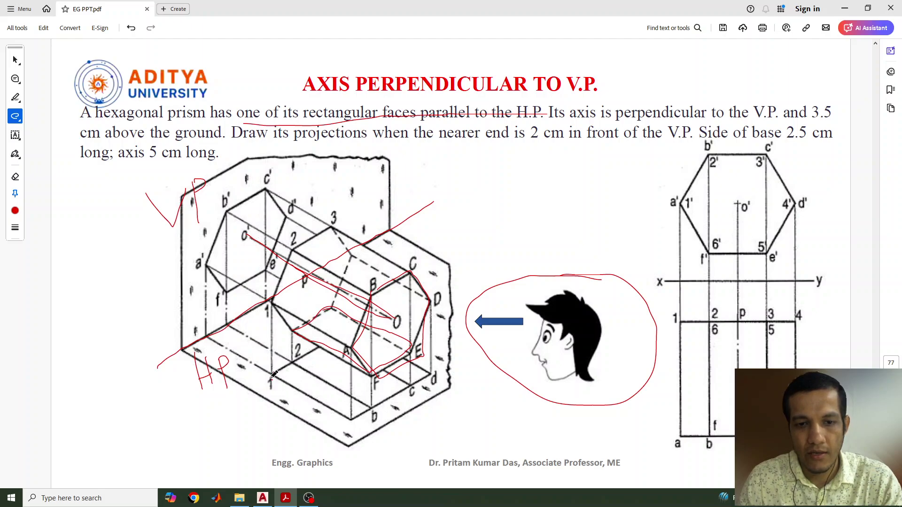
{"action": "mouse_move", "coordinate": [313, 328]}
{"action": "left_mouse_down"}
{"action": "mouse_move", "coordinate": [342, 329]}
{"action": "mouse_move", "coordinate": [348, 340]}
{"action": "mouse_move", "coordinate": [391, 355]}
{"action": "mouse_move", "coordinate": [336, 333]}
{"action": "mouse_move", "coordinate": [317, 314]}
{"action": "mouse_move", "coordinate": [303, 324]}
{"action": "left_mouse_up"}
{"action": "mouse_move", "coordinate": [308, 363]}
{"action": "left_mouse_down"}
{"action": "mouse_move", "coordinate": [359, 372]}
{"action": "mouse_move", "coordinate": [336, 377]}
{"action": "mouse_move", "coordinate": [304, 365]}
{"action": "left_mouse_up"}
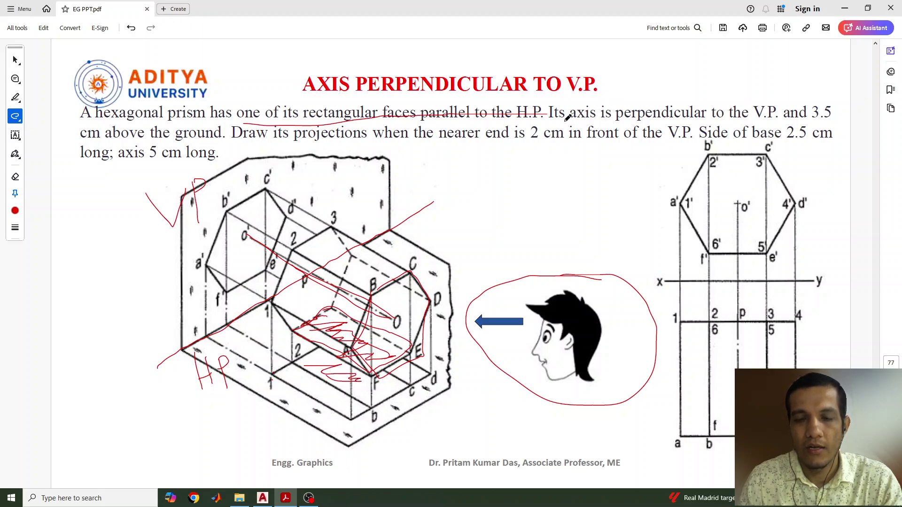
Underline "Its axis is perpendicular to the V.P." and retrace the prism's axis on the pictorial view.
{"action": "left_click_drag", "start_coordinate": [551, 123], "coordinate": [789, 117]}
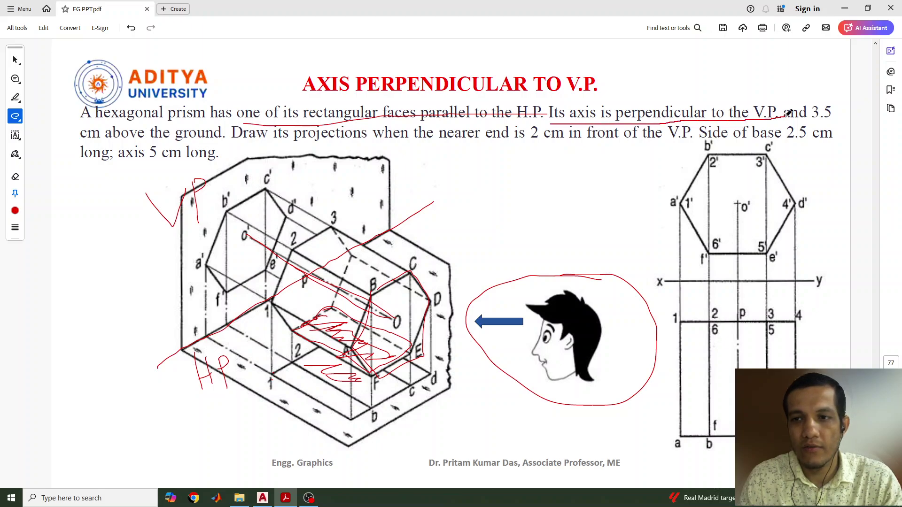
{"action": "mouse_move", "coordinate": [368, 305]}
{"action": "left_mouse_down"}
{"action": "mouse_move", "coordinate": [288, 258]}
{"action": "mouse_move", "coordinate": [399, 313]}
{"action": "mouse_move", "coordinate": [228, 238]}
{"action": "mouse_move", "coordinate": [382, 311]}
{"action": "mouse_move", "coordinate": [351, 294]}
{"action": "left_mouse_up"}
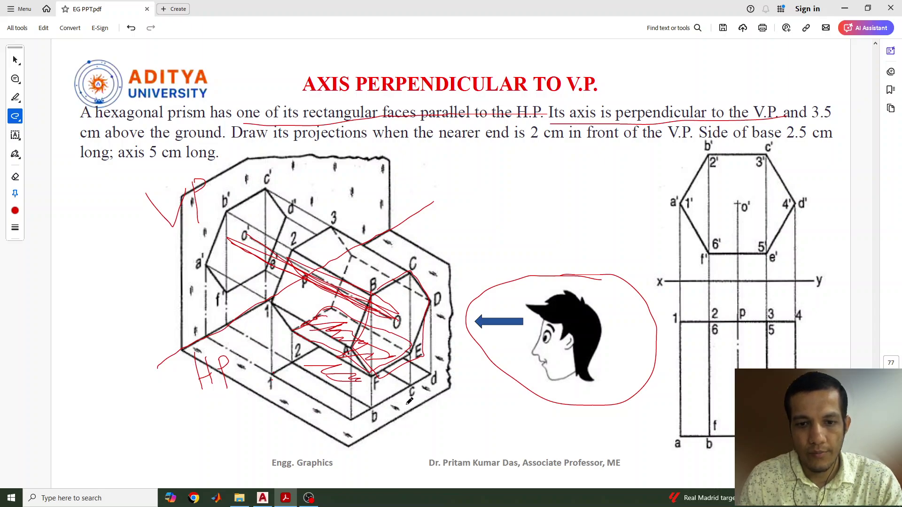
Mark the axis height with bold freehand strokes between the ground and the front end point O.
{"action": "left_click_drag", "start_coordinate": [408, 410], "coordinate": [394, 310]}
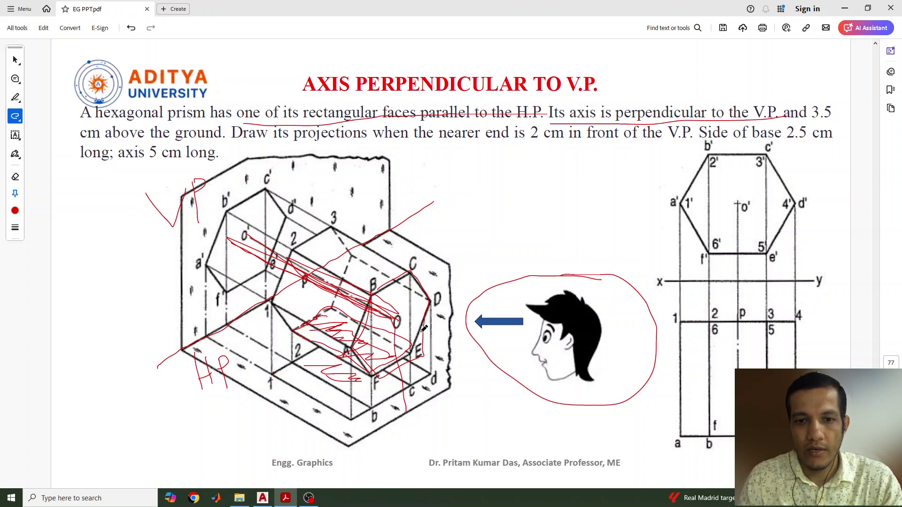
{"action": "mouse_move", "coordinate": [403, 319]}
{"action": "left_mouse_down"}
{"action": "mouse_move", "coordinate": [406, 407]}
{"action": "mouse_move", "coordinate": [395, 320]}
{"action": "mouse_move", "coordinate": [403, 372]}
{"action": "left_mouse_up"}
{"action": "left_click_drag", "start_coordinate": [407, 410], "coordinate": [397, 322]}
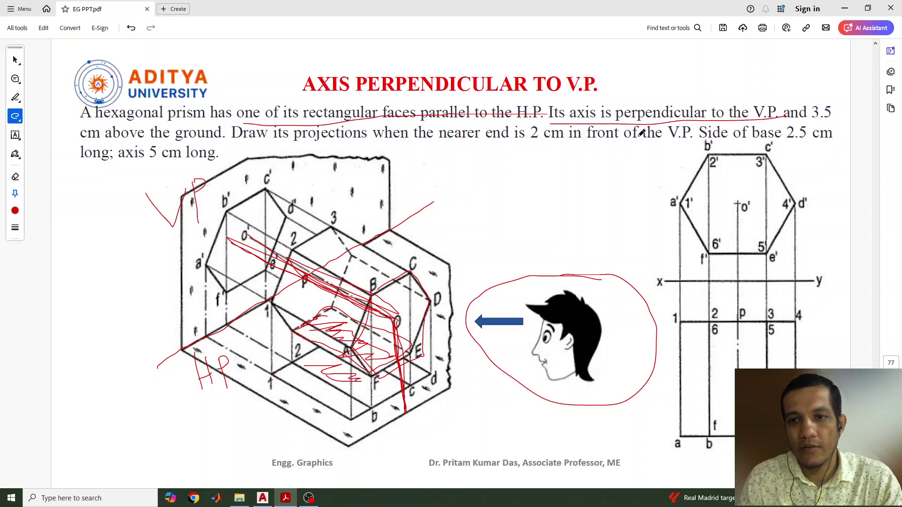
Trace the prism end nearer the V.P., write "2 cm" beside it, and underline "5 cm long" in the problem text.
{"action": "mouse_move", "coordinate": [295, 253]}
{"action": "left_mouse_down"}
{"action": "mouse_move", "coordinate": [274, 299]}
{"action": "mouse_move", "coordinate": [290, 321]}
{"action": "left_mouse_up"}
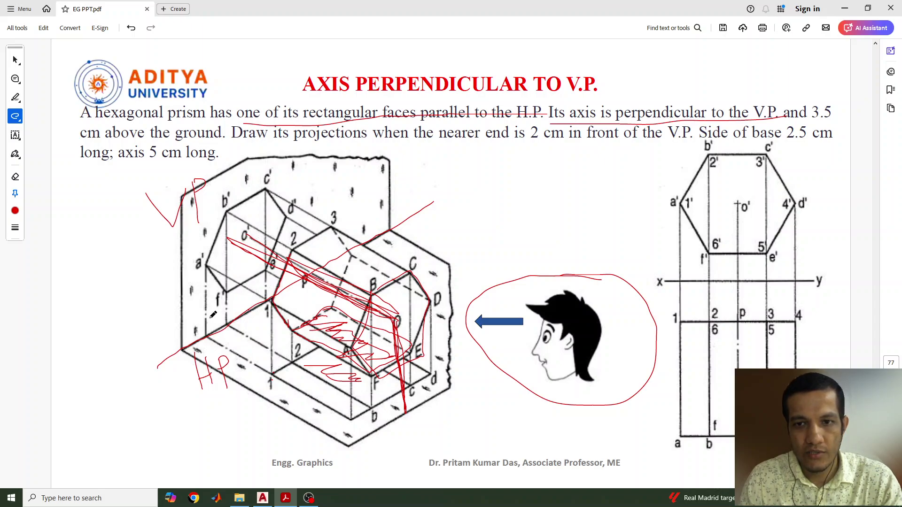
{"action": "mouse_move", "coordinate": [207, 297]}
{"action": "left_mouse_down"}
{"action": "mouse_move", "coordinate": [219, 321]}
{"action": "mouse_move", "coordinate": [239, 296]}
{"action": "mouse_move", "coordinate": [248, 308]}
{"action": "mouse_move", "coordinate": [255, 296]}
{"action": "left_mouse_up"}
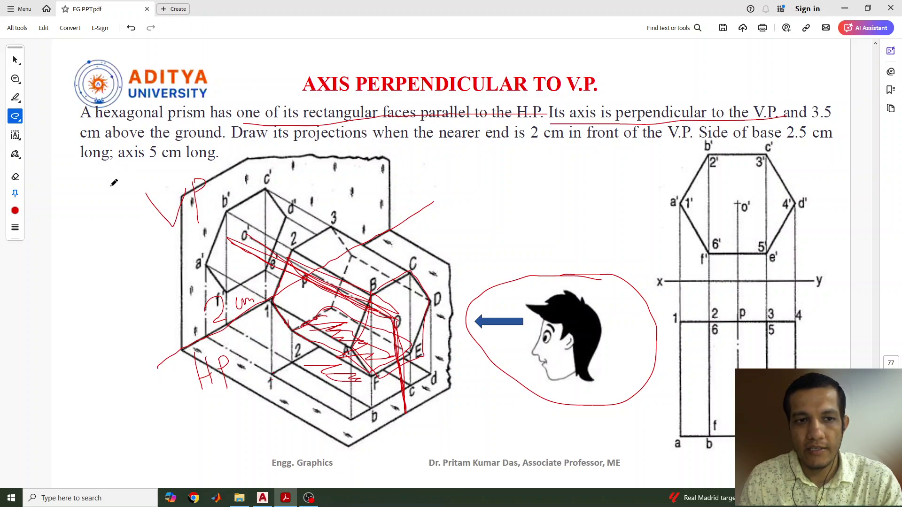
{"action": "left_click_drag", "start_coordinate": [149, 163], "coordinate": [218, 163]}
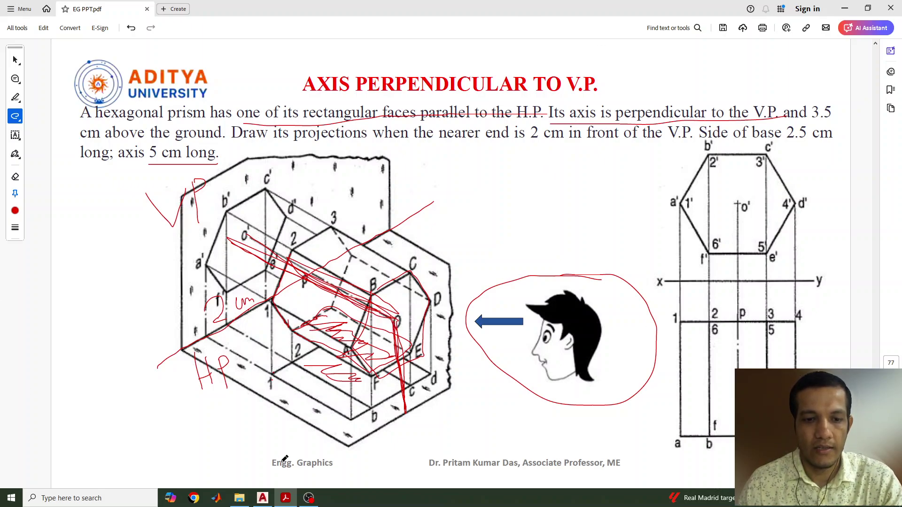
Switch to AutoCAD, show the Drawing1 drawing and turn its grid off.
{"action": "left_click", "coordinate": [262, 498]}
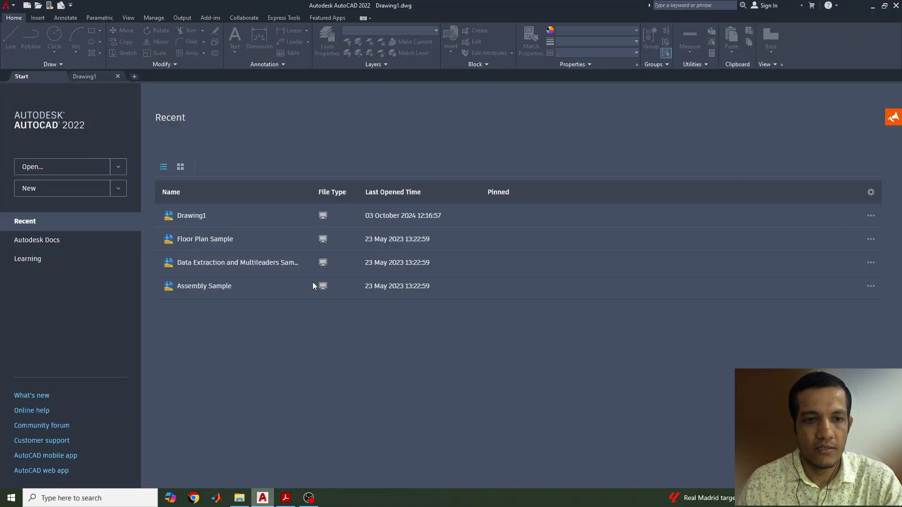
{"action": "left_click", "coordinate": [89, 76]}
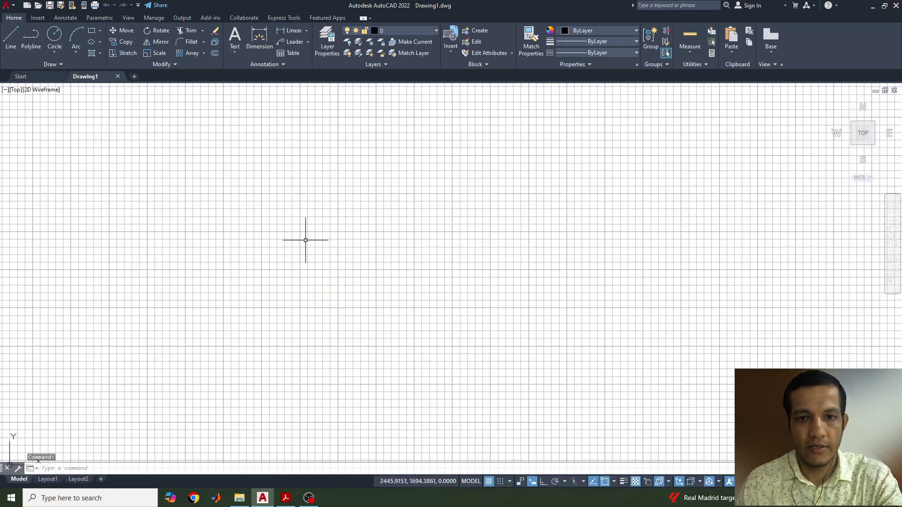
{"action": "key", "text": "F7"}
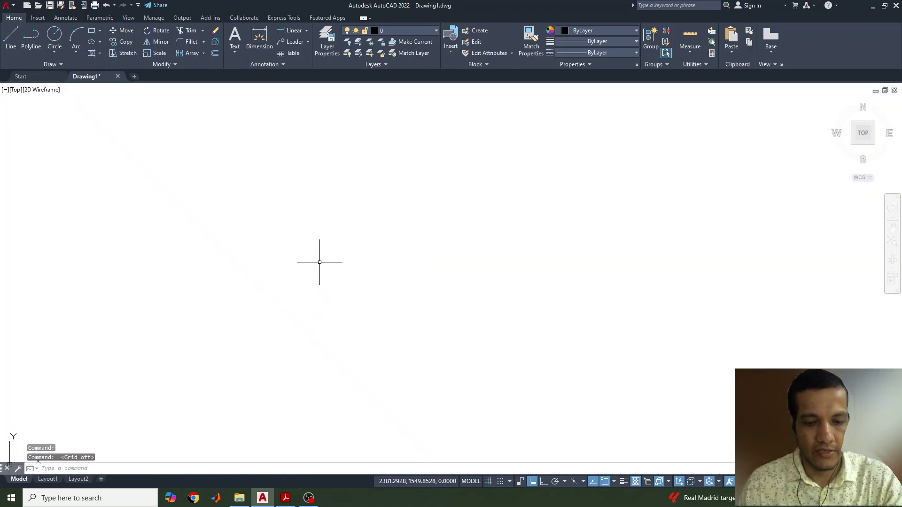
Run MVSETUP without paper space, using metric units, scale factor 1, paper width 420 and height 297.
{"action": "type", "text": "mvset"}
{"action": "key", "text": "Return"}
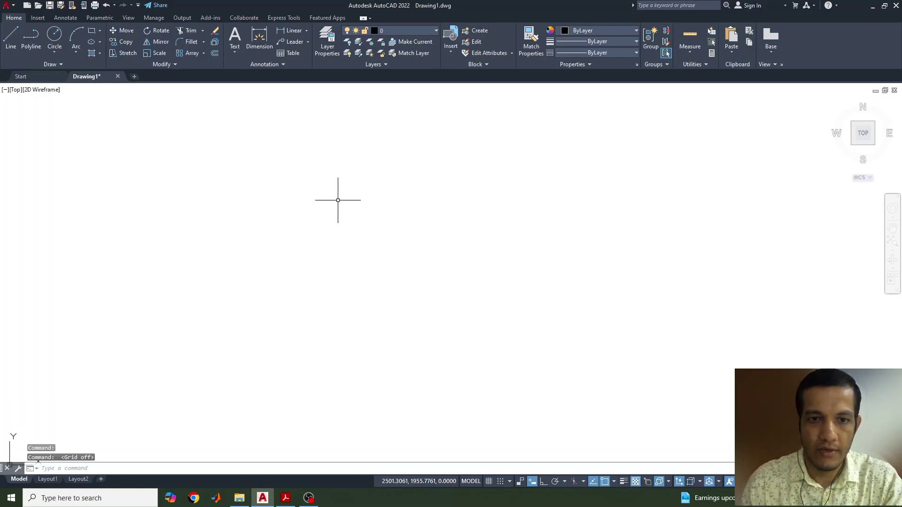
{"action": "left_click", "coordinate": [360, 225]}
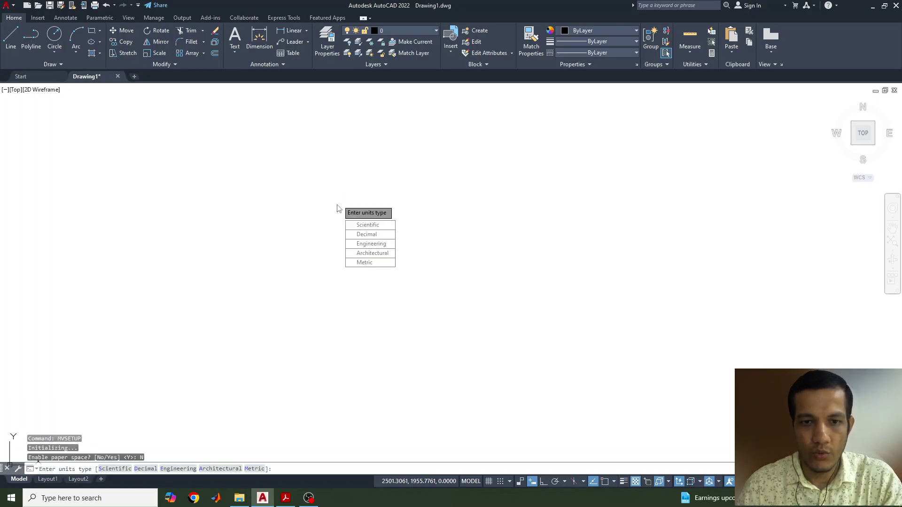
{"action": "left_click", "coordinate": [362, 264]}
{"action": "type", "text": "1"}
{"action": "key", "text": "Return"}
{"action": "type", "text": "420"}
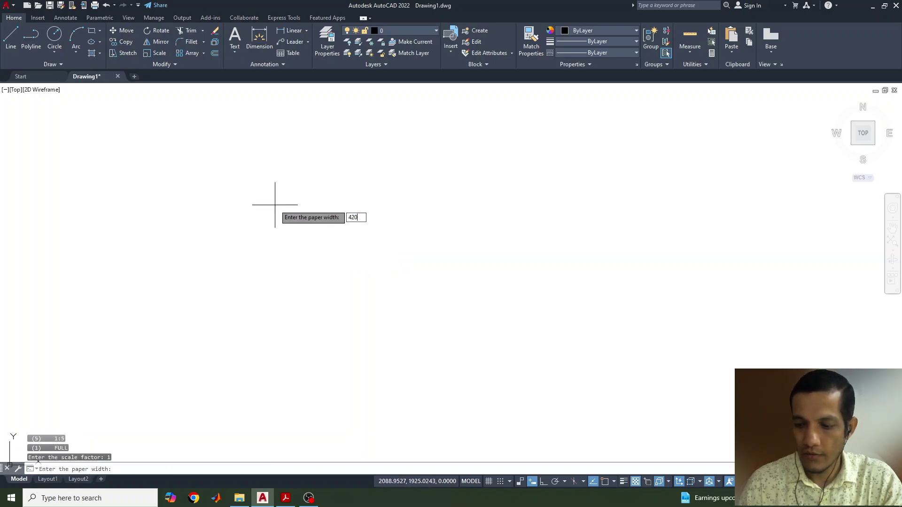
{"action": "key", "text": "Return"}
{"action": "type", "text": "297"}
{"action": "key", "text": "Return"}
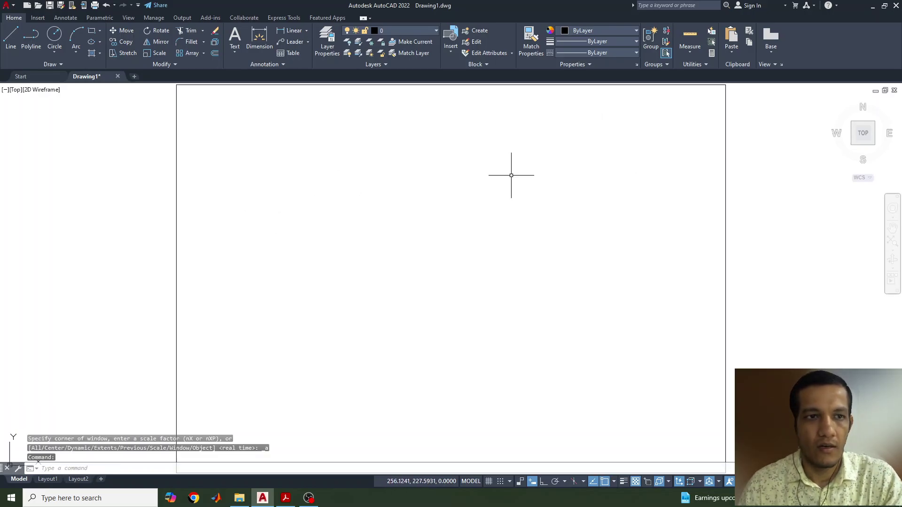
With Ortho on, draw a horizontal reference line about 300 mm long across the middle of the sheet.
{"action": "left_click", "coordinate": [11, 40]}
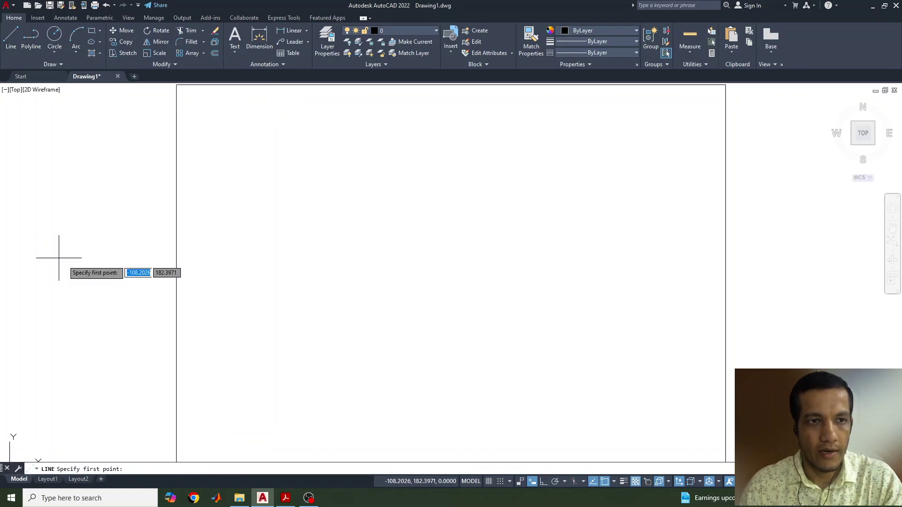
{"action": "left_click", "coordinate": [229, 272]}
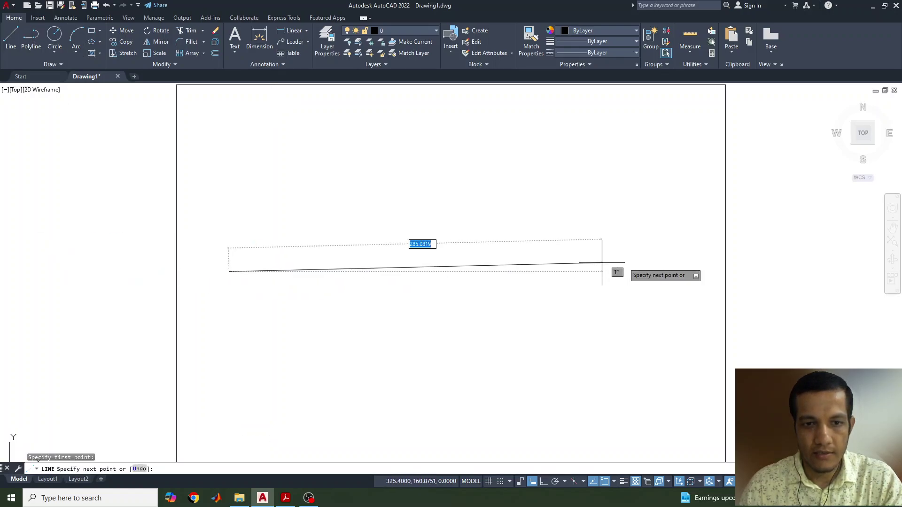
{"action": "key", "text": "F8"}
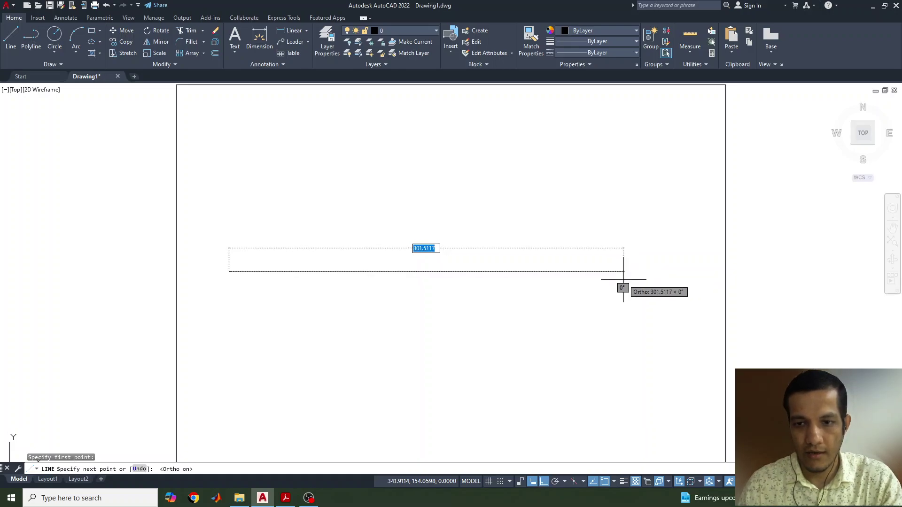
{"action": "left_click", "coordinate": [619, 275]}
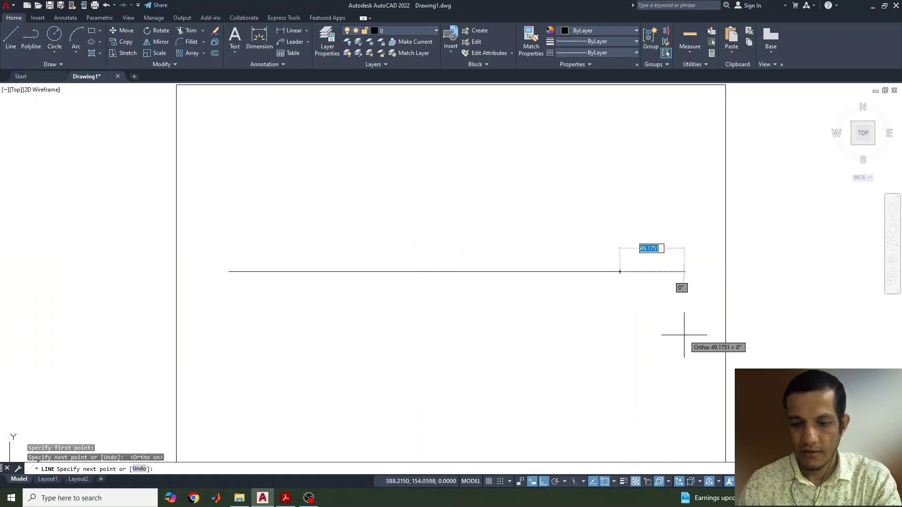
{"action": "key", "text": "Return"}
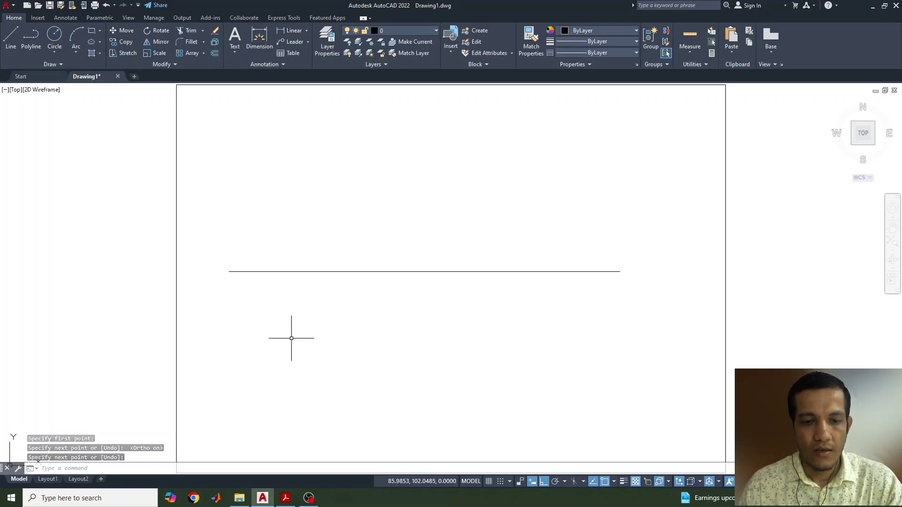
Switch back to the PDF in Acrobat and draw a downward viewing arrow above the prism for the top view.
{"action": "left_click", "coordinate": [285, 498]}
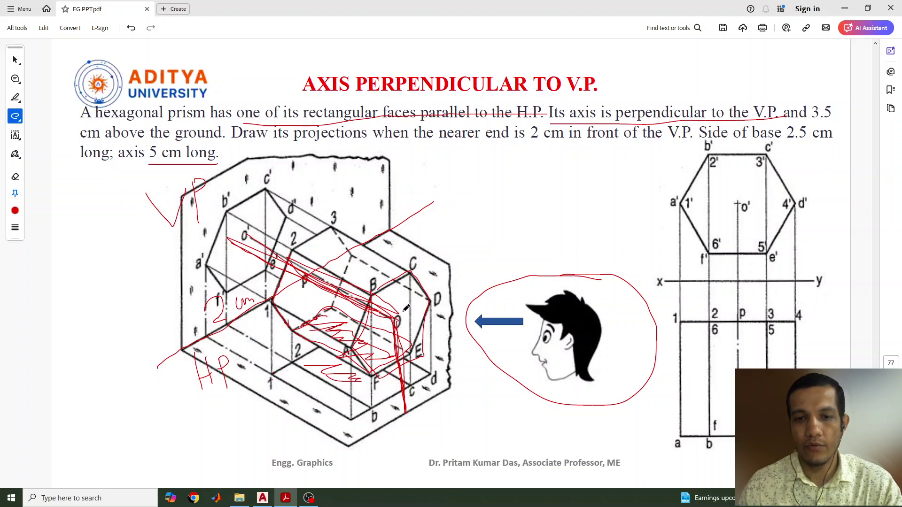
{"action": "left_click_drag", "start_coordinate": [338, 150], "coordinate": [338, 212]}
{"action": "mouse_move", "coordinate": [332, 182]}
{"action": "left_mouse_down"}
{"action": "mouse_move", "coordinate": [336, 200]}
{"action": "mouse_move", "coordinate": [346, 182]}
{"action": "mouse_move", "coordinate": [337, 211]}
{"action": "left_mouse_up"}
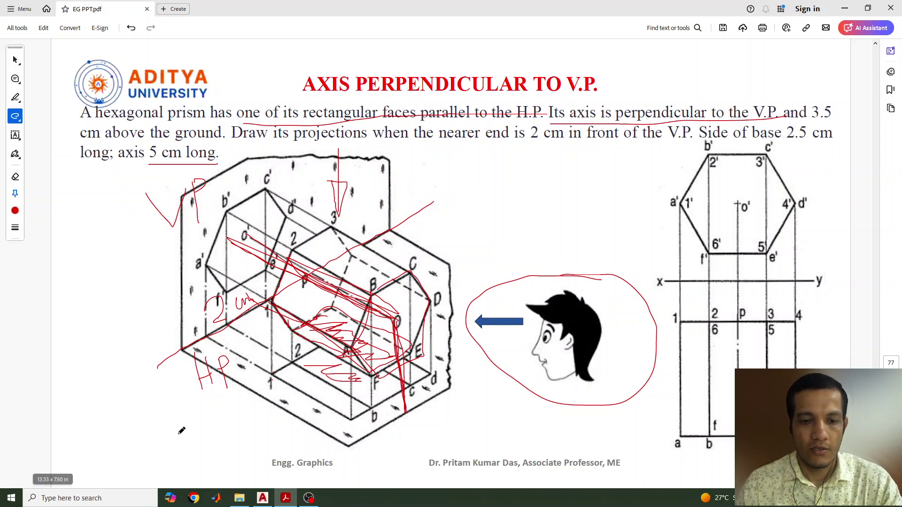
Switch to AutoCAD and draw a six-sided polygon by edge, with a 25 mm horizontal bottom edge, above the reference line.
{"action": "left_click", "coordinate": [263, 499]}
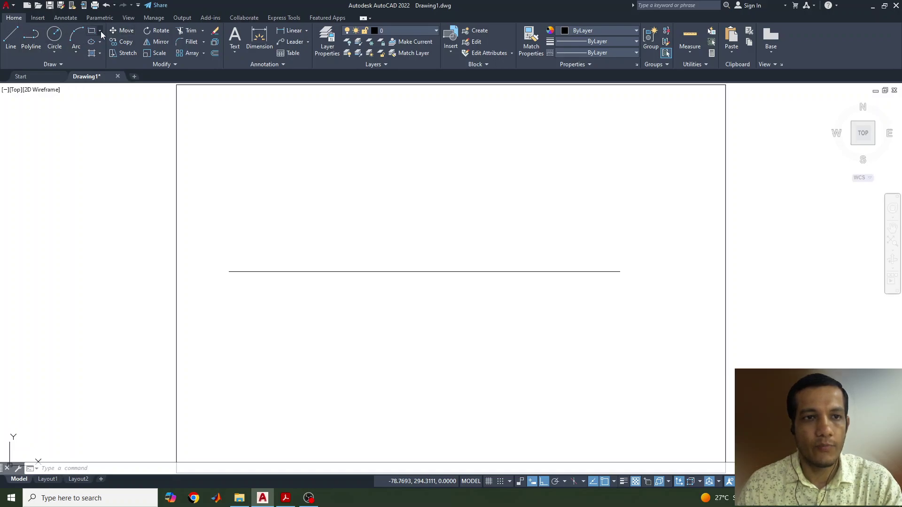
{"action": "left_click", "coordinate": [109, 66]}
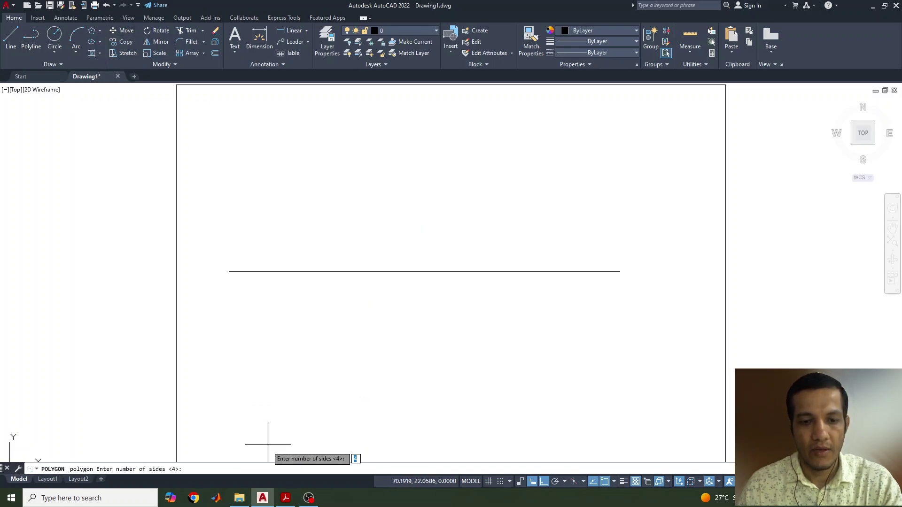
{"action": "type", "text": "6"}
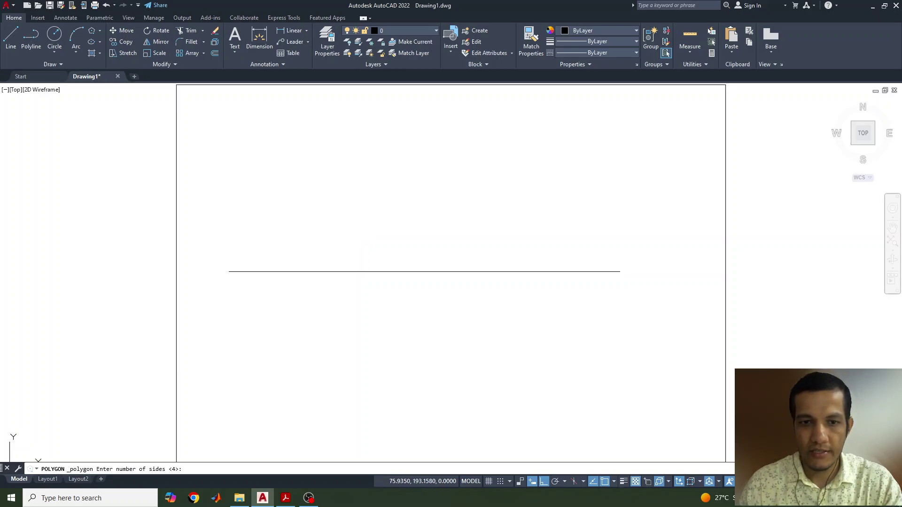
{"action": "key", "text": "Return"}
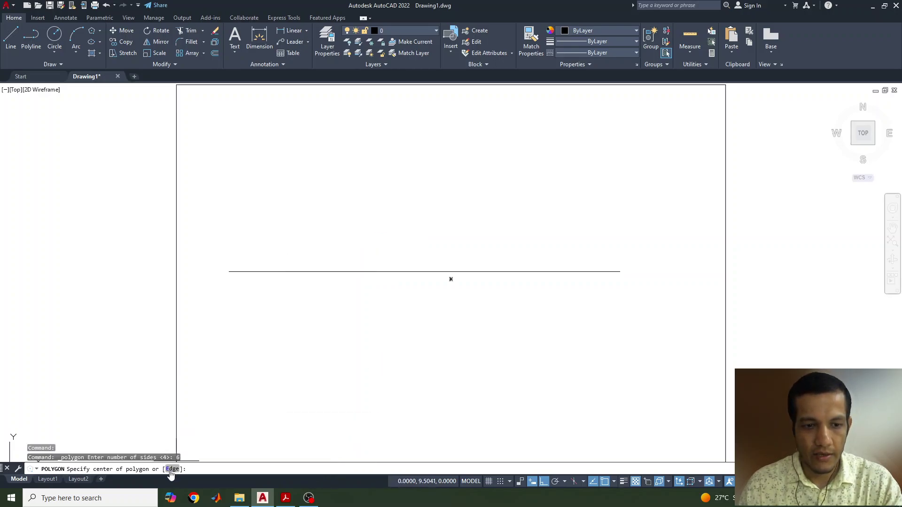
{"action": "left_click", "coordinate": [172, 469]}
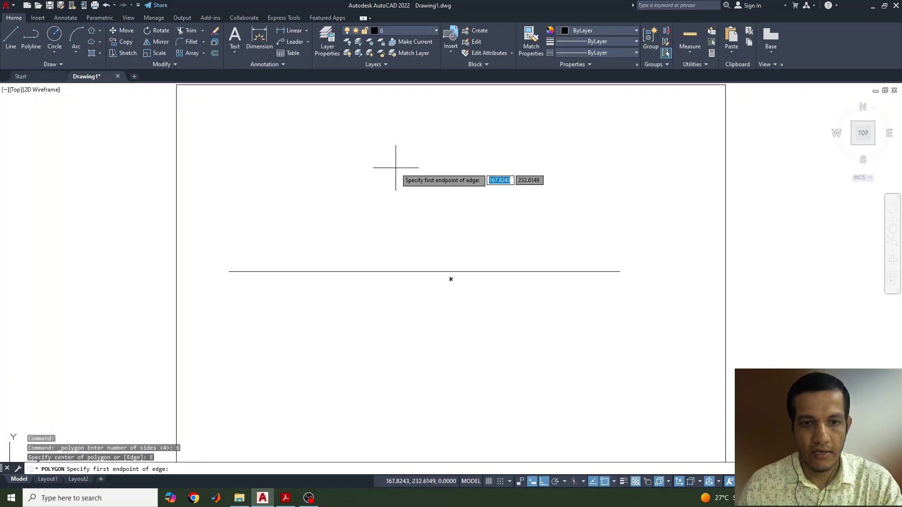
{"action": "left_click", "coordinate": [303, 226]}
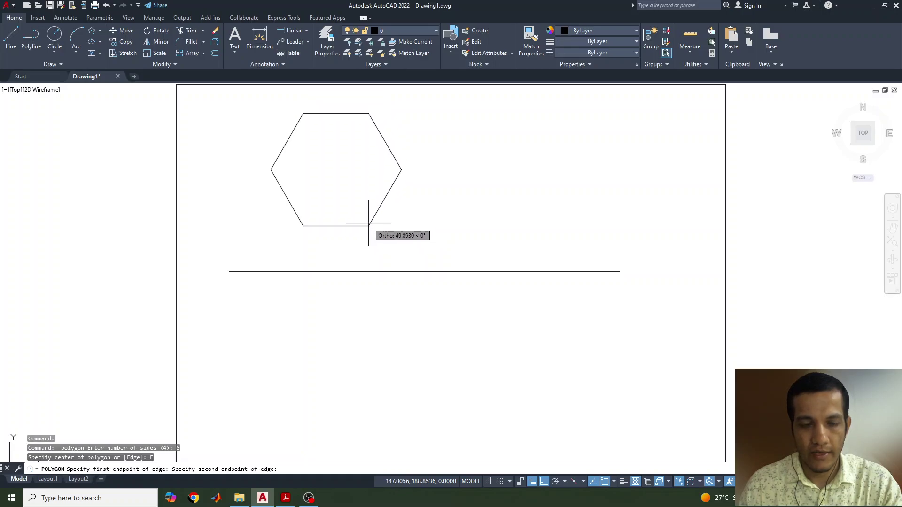
{"action": "type", "text": "2"}
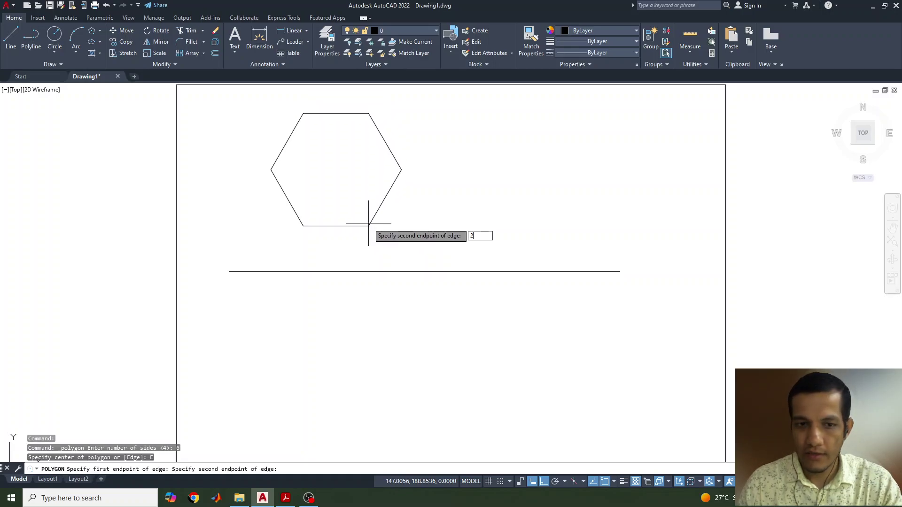
{"action": "type", "text": "5"}
{"action": "key", "text": "Return"}
Draw vertical projector lines from the hexagon's left and right corners down to the reference line.
{"action": "scroll", "coordinate": [326, 192], "scroll_direction": "up", "scroll_amount": 2}
{"action": "scroll", "coordinate": [376, 183], "scroll_direction": "up", "scroll_amount": 2}
{"action": "scroll", "coordinate": [376, 183], "scroll_direction": "down", "scroll_amount": 2}
{"action": "middle_click_drag", "start_coordinate": [445, 225], "coordinate": [427, 196]}
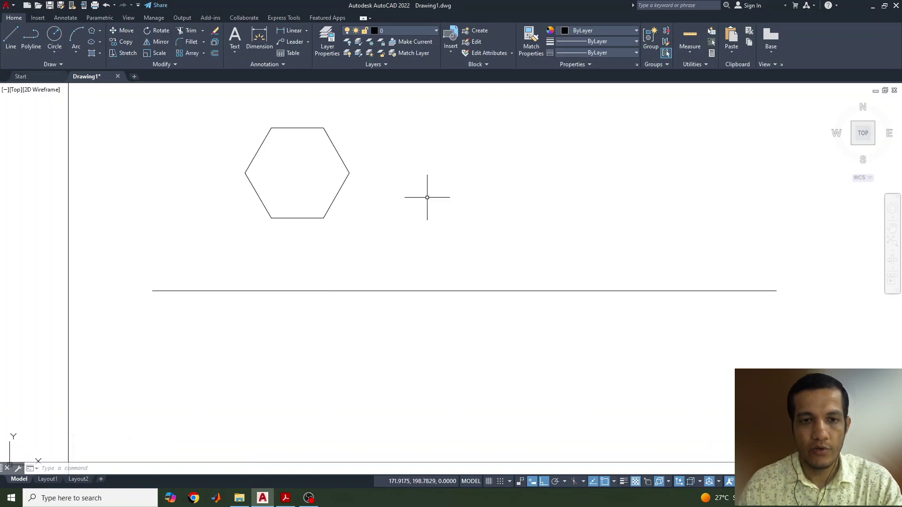
{"action": "left_click", "coordinate": [14, 38]}
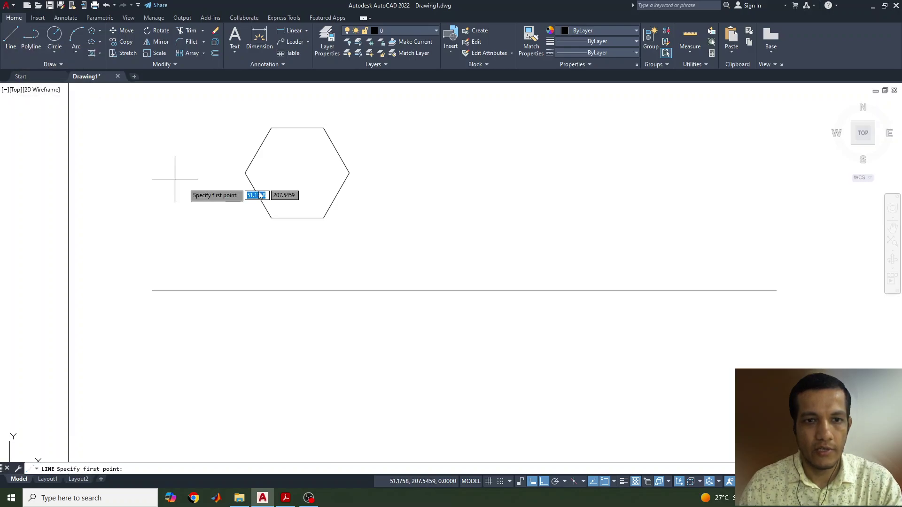
{"action": "left_click", "coordinate": [245, 173]}
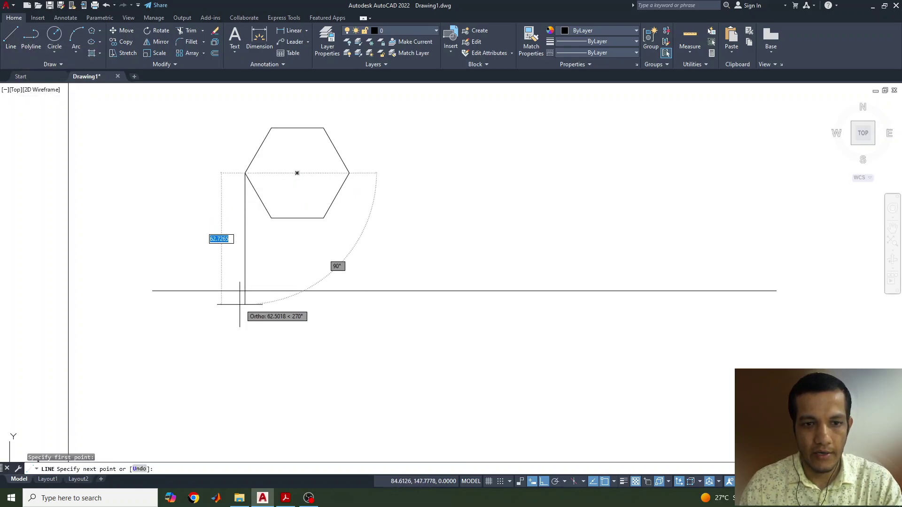
{"action": "left_click", "coordinate": [244, 291]}
{"action": "key", "text": "Return"}
{"action": "key", "text": "Return"}
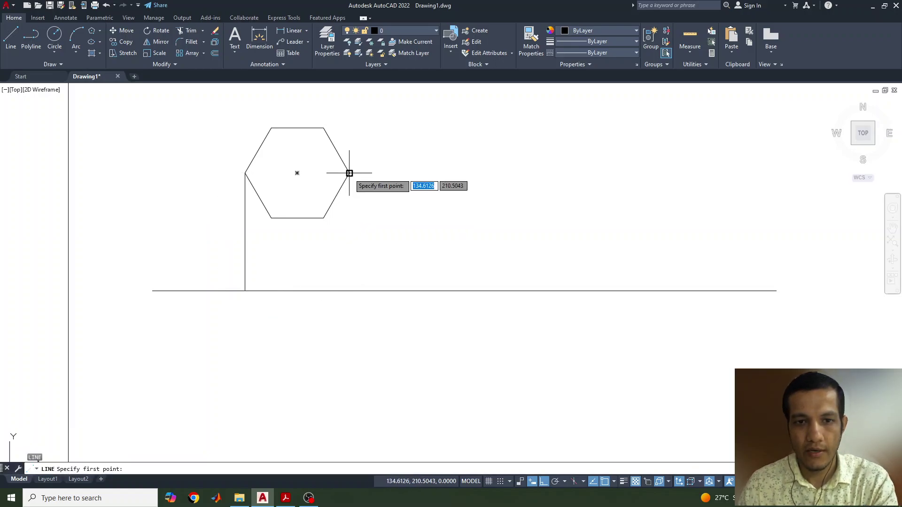
{"action": "left_click", "coordinate": [349, 173]}
{"action": "left_click", "coordinate": [349, 291]}
{"action": "key", "text": "Return"}
Draw vertical projector lines from the hexagon's two top corners down to the reference line.
{"action": "key", "text": "Return"}
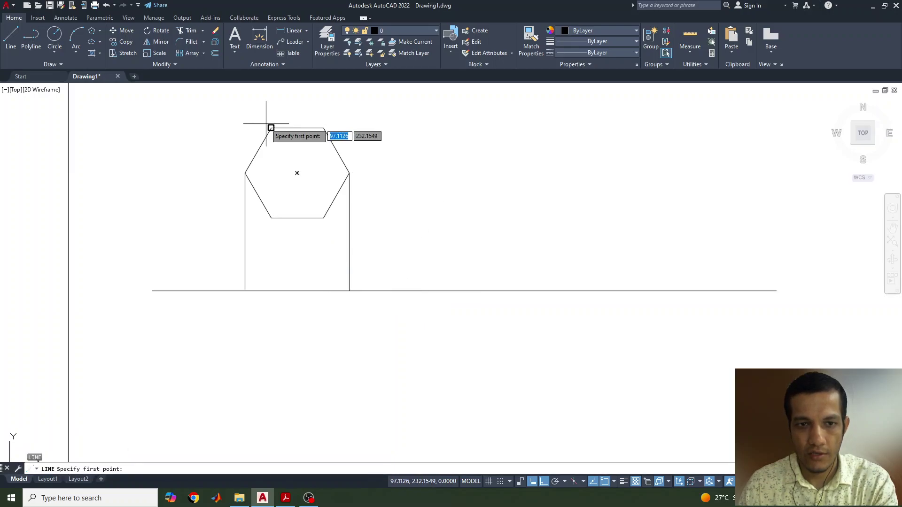
{"action": "left_click", "coordinate": [271, 128]}
{"action": "left_click", "coordinate": [271, 291]}
{"action": "key", "text": "Return"}
{"action": "key", "text": "Return"}
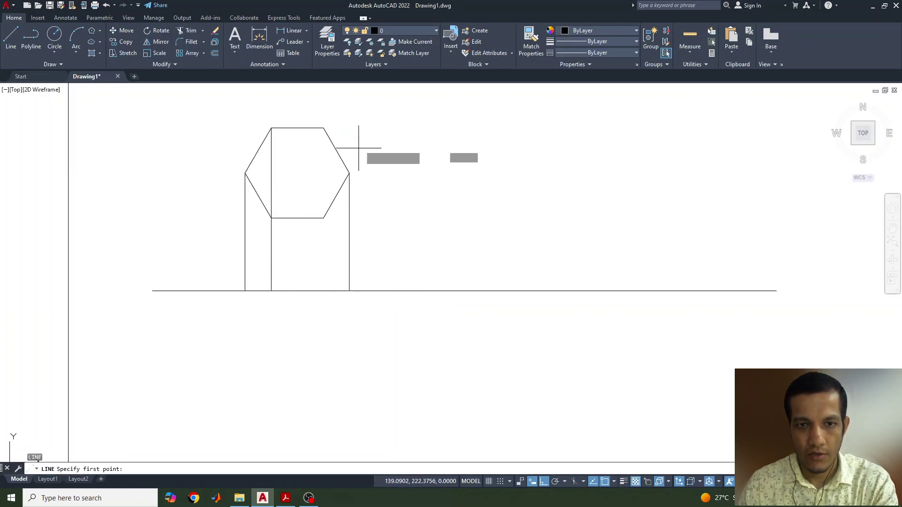
{"action": "left_click", "coordinate": [323, 128]}
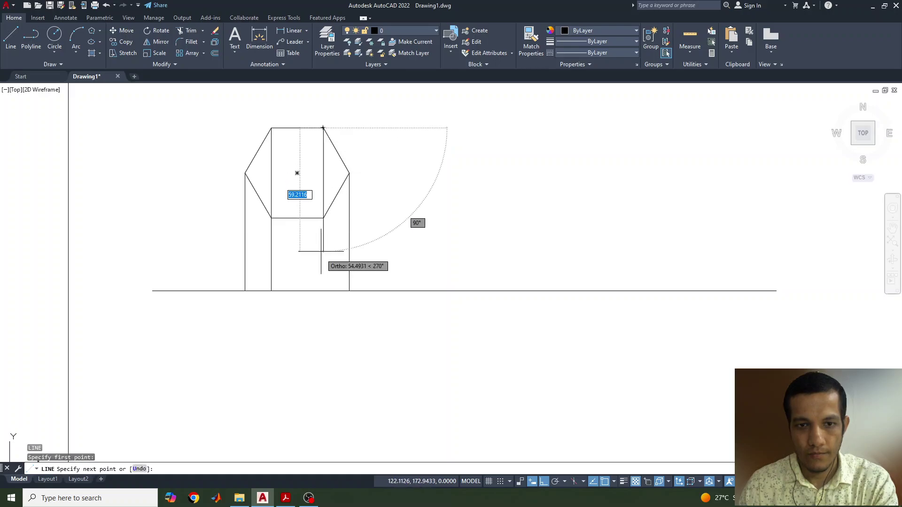
{"action": "left_click", "coordinate": [323, 291]}
{"action": "key", "text": "Return"}
Draw a vertical line from the hexagon's centre down to the reference line.
{"action": "key", "text": "Return"}
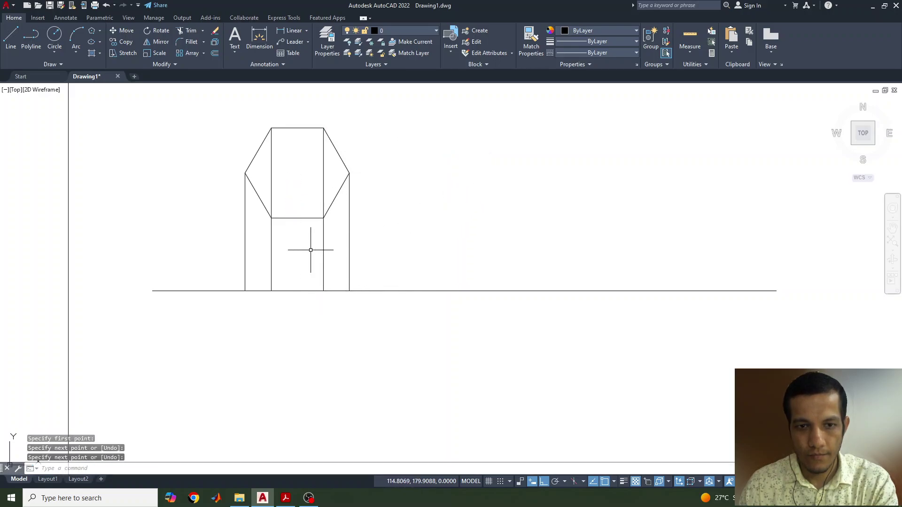
{"action": "left_click", "coordinate": [297, 173]}
{"action": "left_click", "coordinate": [297, 291]}
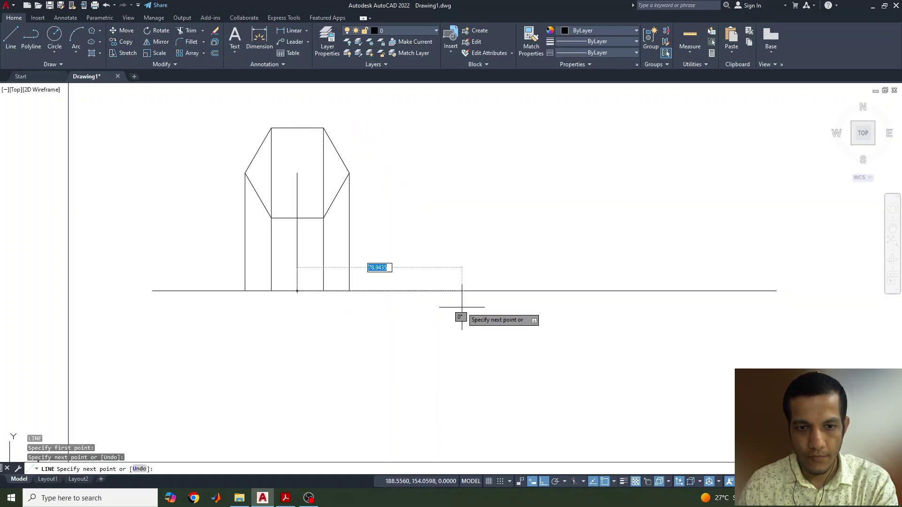
{"action": "key", "text": "Return"}
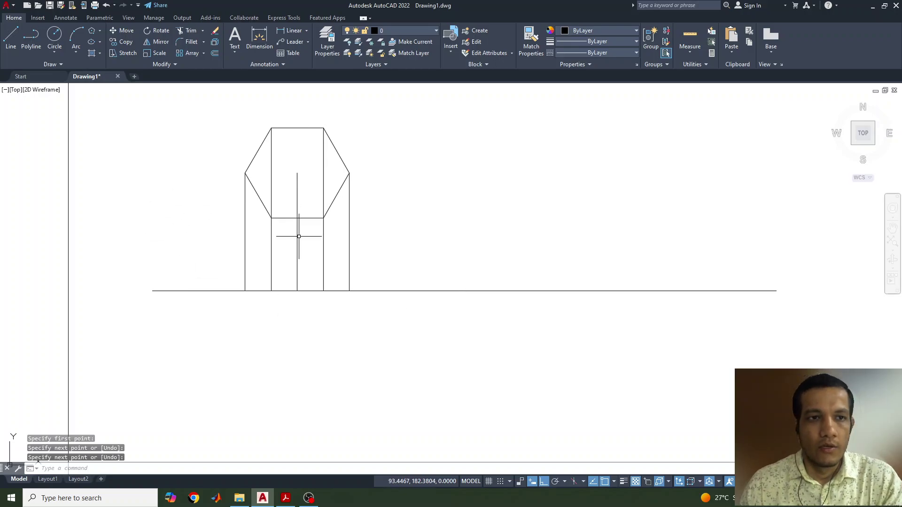
Consult the PDF figure, and use Line in AutoCAD to construct the 50 mm long top-view rectangle below the reference line, between the outer projectors.
{"action": "left_click", "coordinate": [286, 498]}
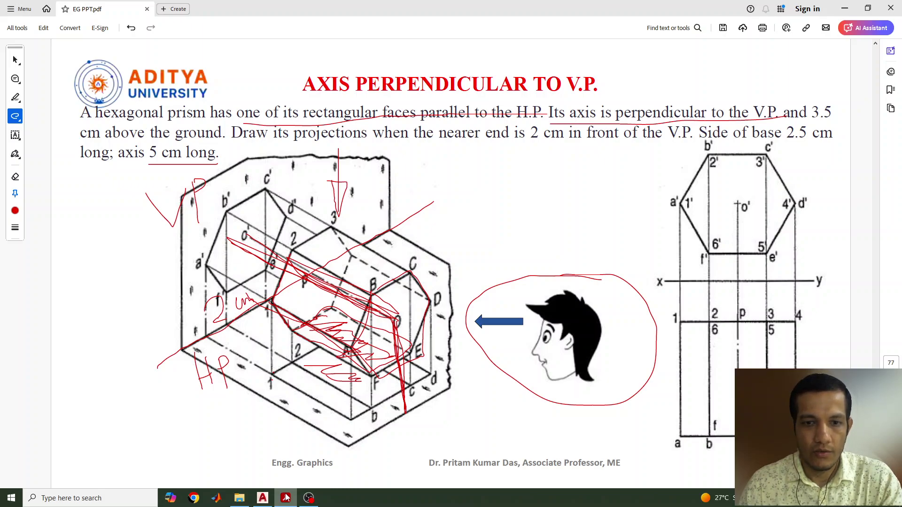
{"action": "left_click", "coordinate": [285, 498]}
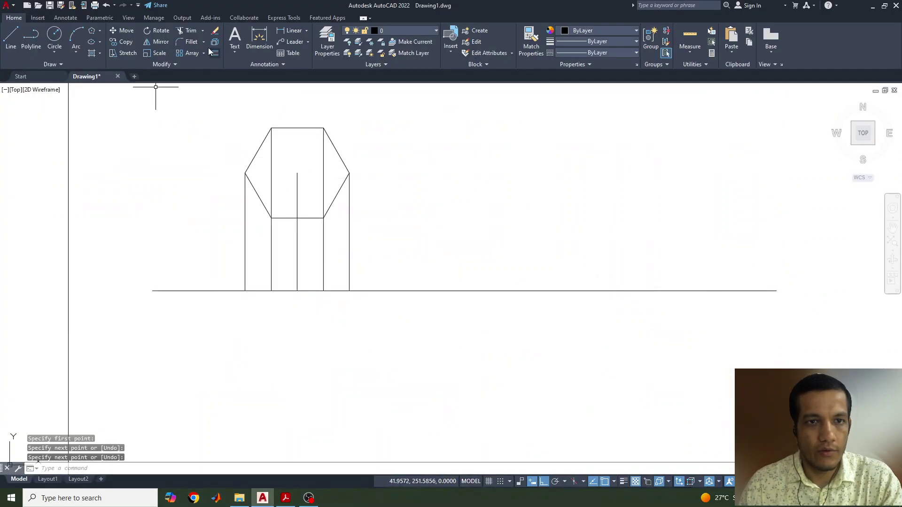
{"action": "left_click", "coordinate": [11, 35]}
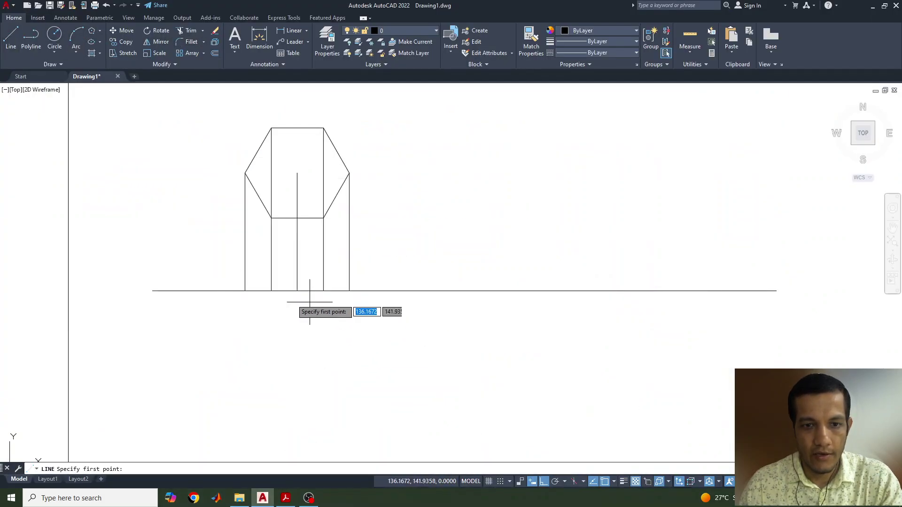
{"action": "left_click", "coordinate": [245, 290]}
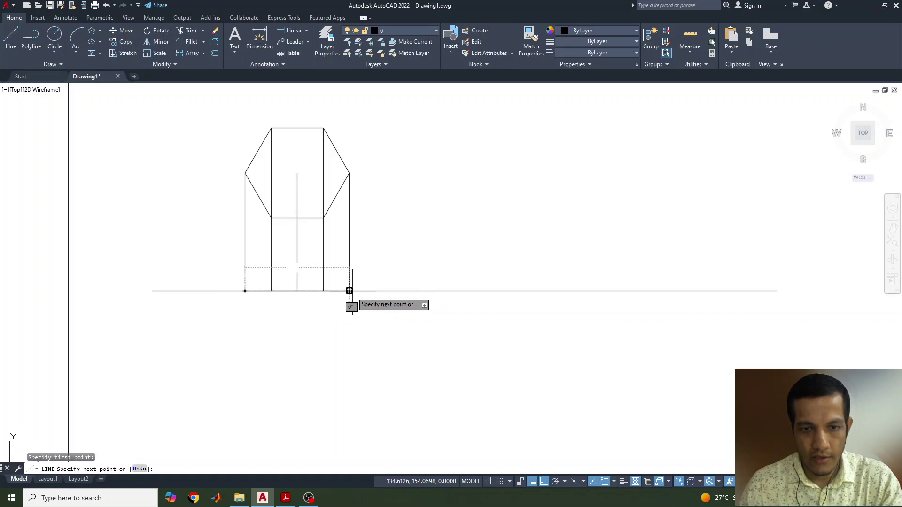
{"action": "left_click", "coordinate": [349, 291]}
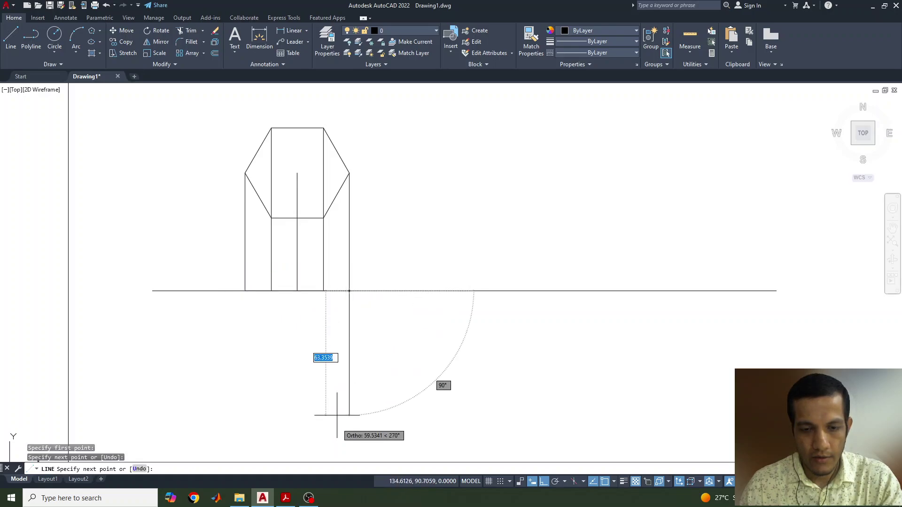
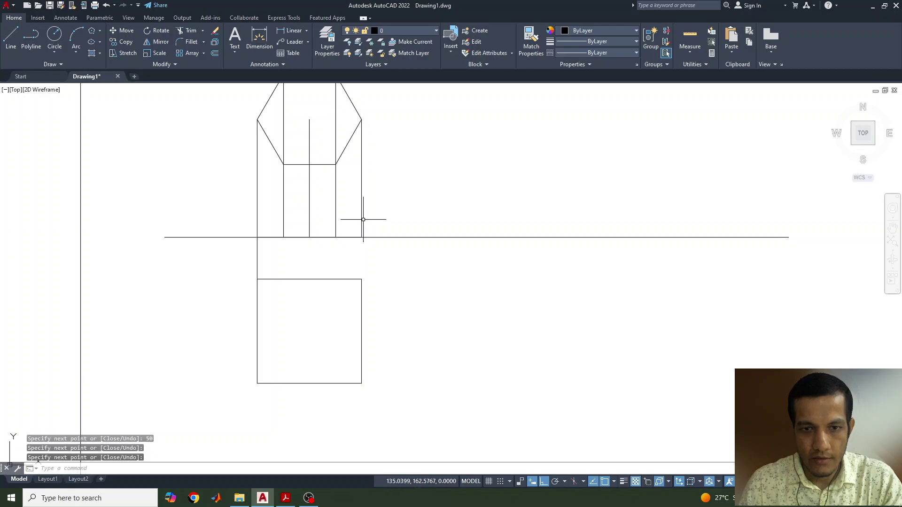
{"action": "key", "text": "Return"}
Stretch the lower end of the right corner's projector down to the top-right corner of the top-view rectangle.
{"action": "left_click", "coordinate": [362, 220]}
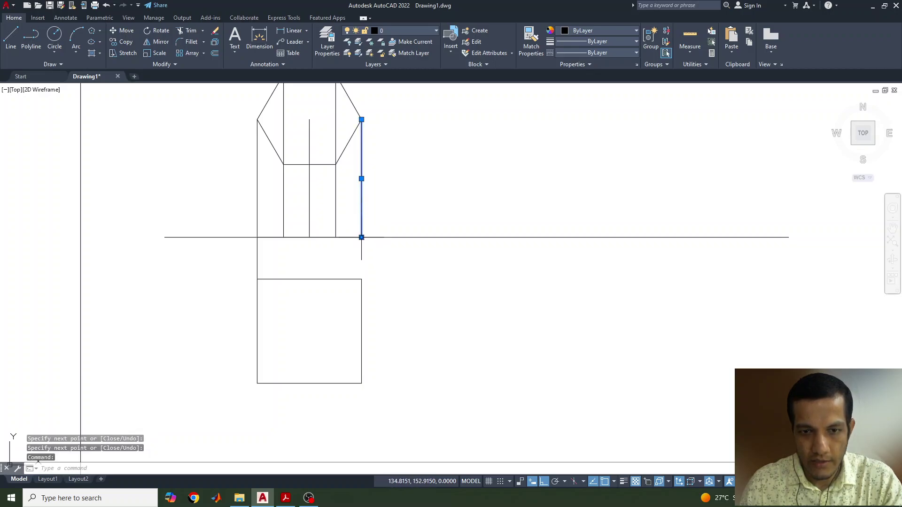
{"action": "left_click", "coordinate": [361, 237]}
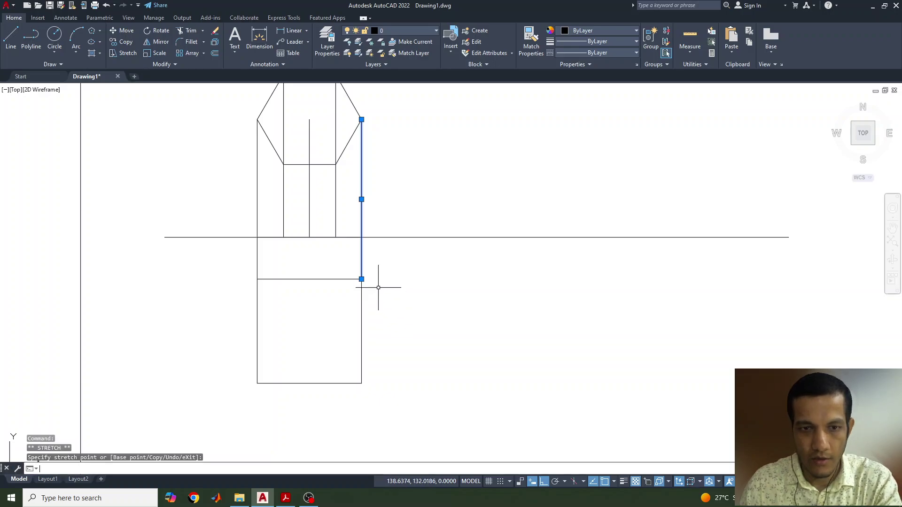
{"action": "left_click", "coordinate": [378, 287]}
{"action": "key", "text": "Return"}
{"action": "left_click", "coordinate": [300, 232]}
{"action": "key", "text": "Escape"}
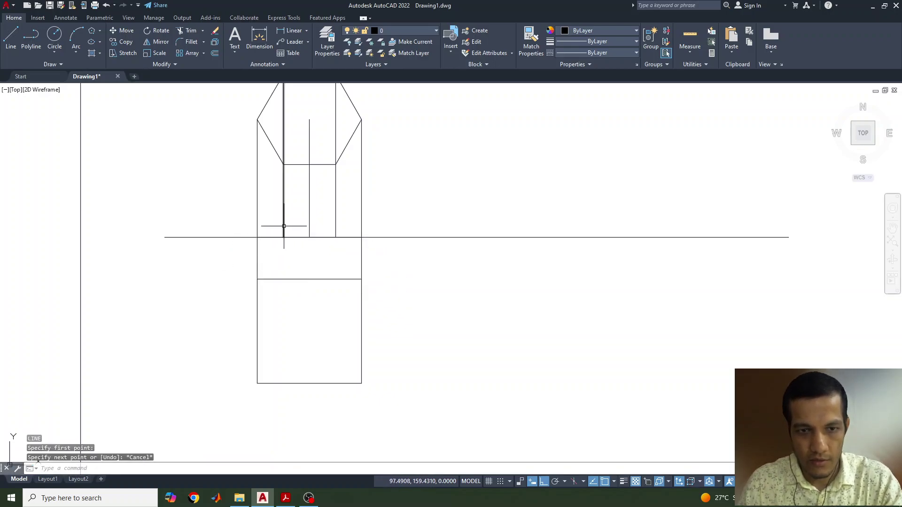
Stretch the projector from the hexagon's top-left corner down to the bottom edge of the top-view rectangle.
{"action": "left_click", "coordinate": [284, 225]}
{"action": "left_click", "coordinate": [284, 237]}
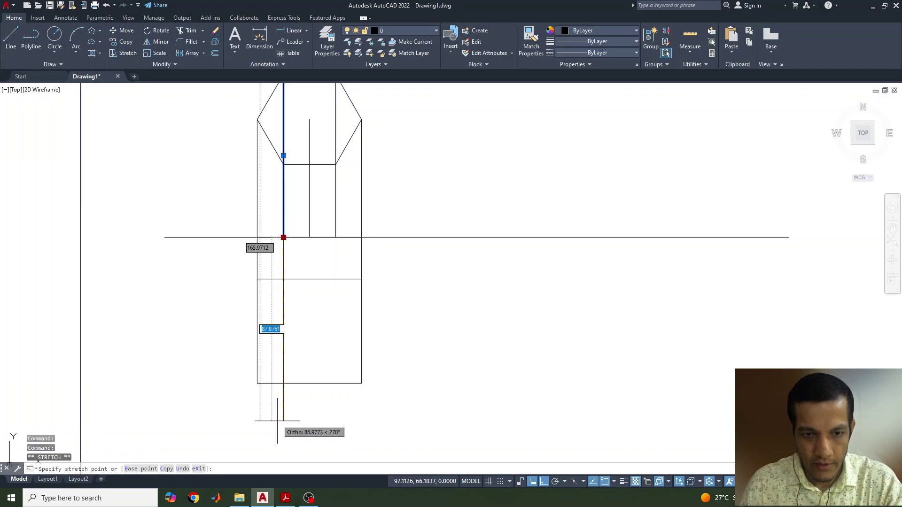
{"action": "left_click", "coordinate": [283, 383]}
{"action": "key", "text": "Escape"}
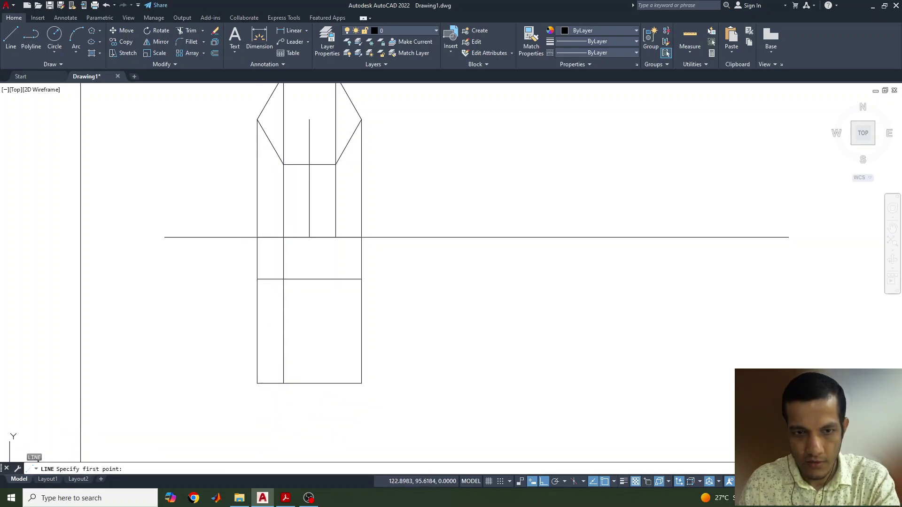
{"action": "key", "text": "Return"}
{"action": "left_click", "coordinate": [336, 239]}
{"action": "key", "text": "Escape"}
Stretch the projector from the hexagon's top-right corner and the centre line down to the bottom edge of the top-view rectangle.
{"action": "left_click", "coordinate": [336, 235]}
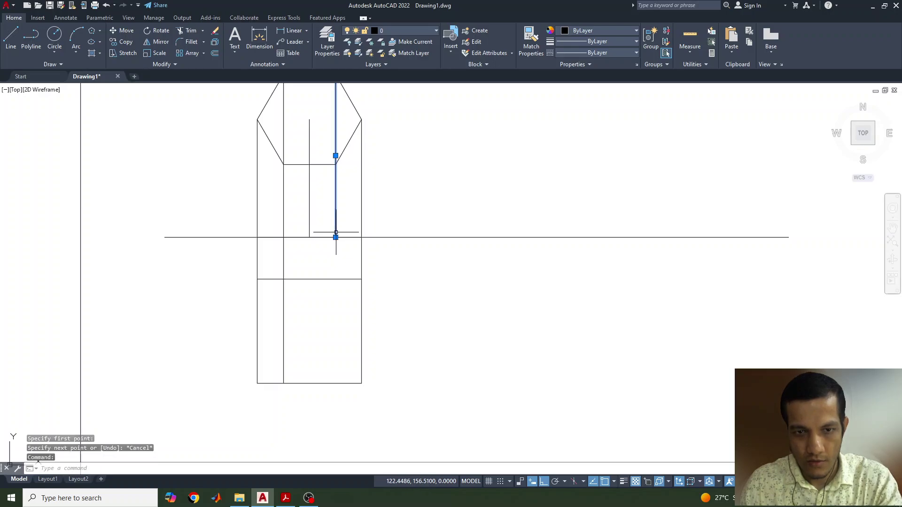
{"action": "left_click", "coordinate": [335, 237]}
{"action": "left_click", "coordinate": [335, 383]}
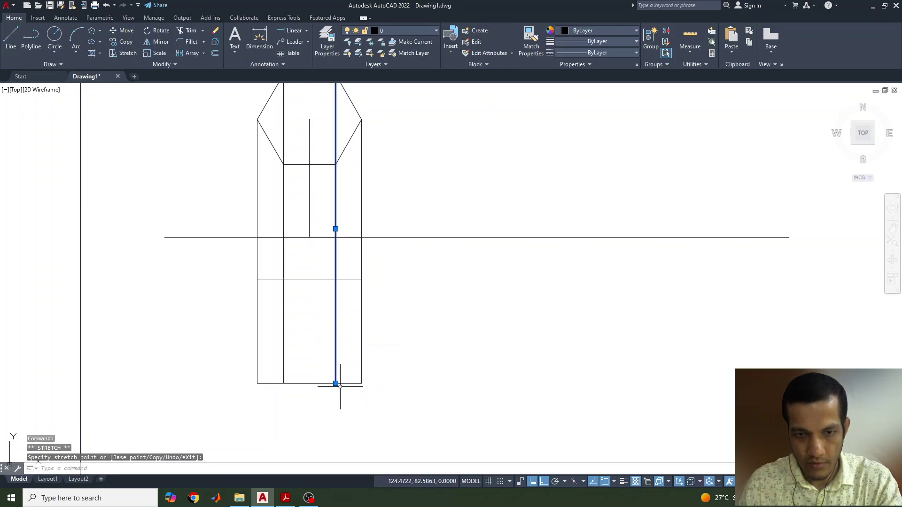
{"action": "key", "text": "Escape"}
{"action": "left_click", "coordinate": [309, 217]}
{"action": "left_click", "coordinate": [310, 236]}
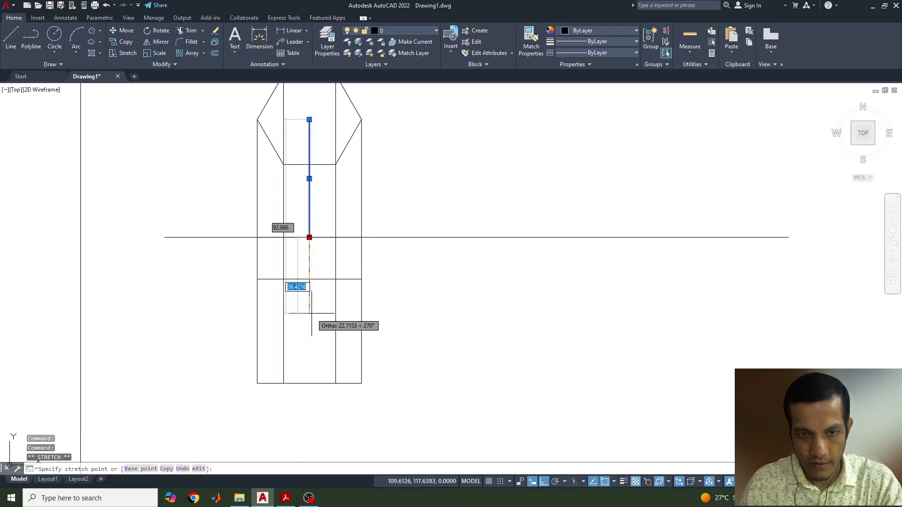
{"action": "left_click", "coordinate": [310, 383]}
{"action": "key", "text": "Escape"}
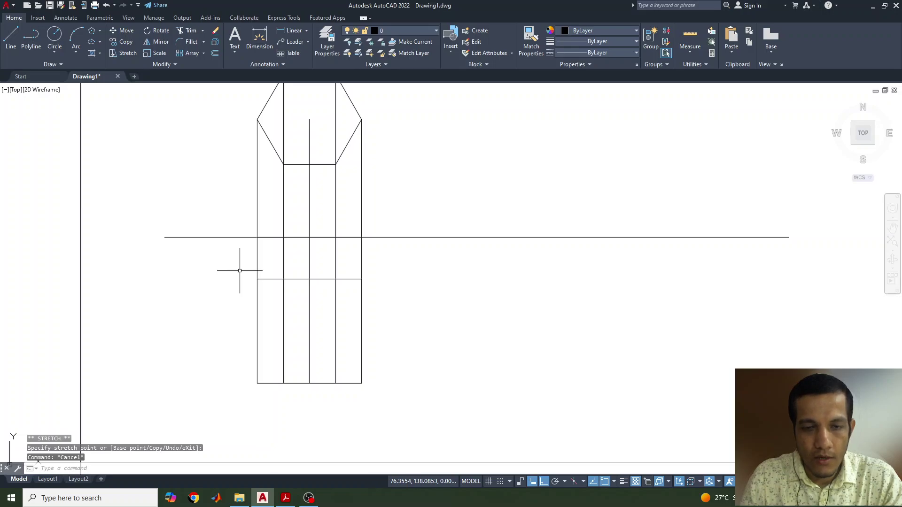
Check the axis height in the PDF, and in AutoCAD draw a 35 mm line upward from the reference line along the centre line.
{"action": "middle_click_drag", "start_coordinate": [386, 157], "coordinate": [403, 213]}
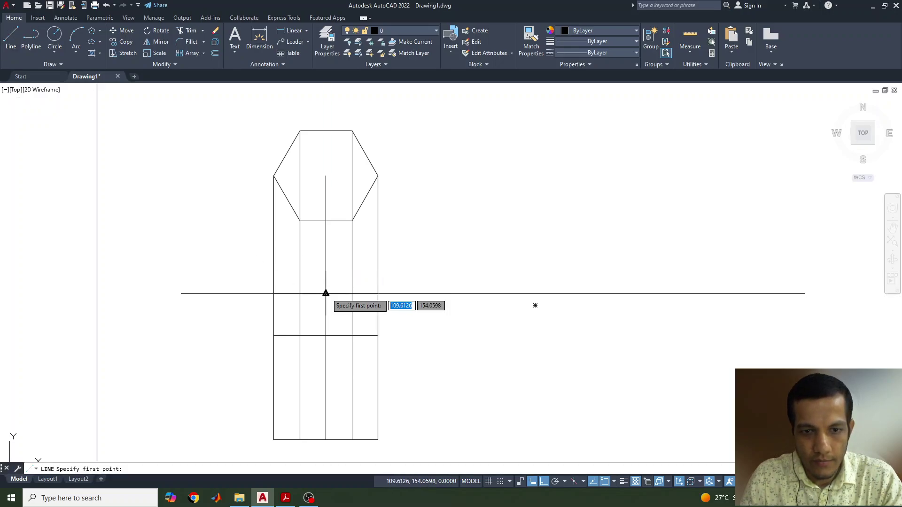
{"action": "left_click", "coordinate": [285, 498]}
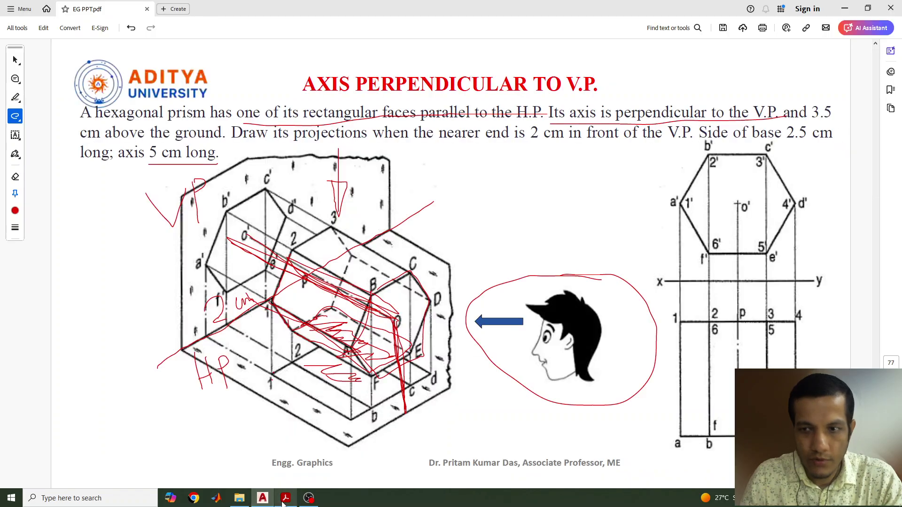
{"action": "left_click", "coordinate": [284, 499]}
{"action": "left_click", "coordinate": [326, 294]}
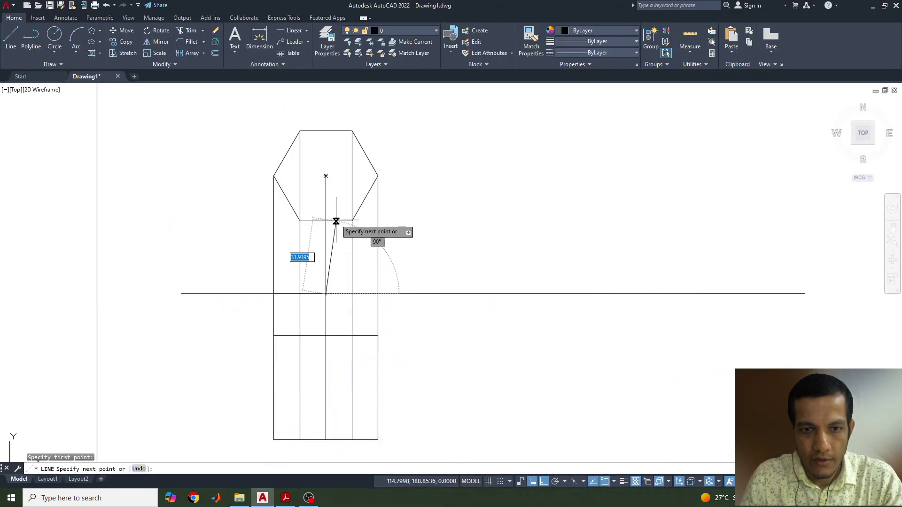
{"action": "type", "text": "2"}
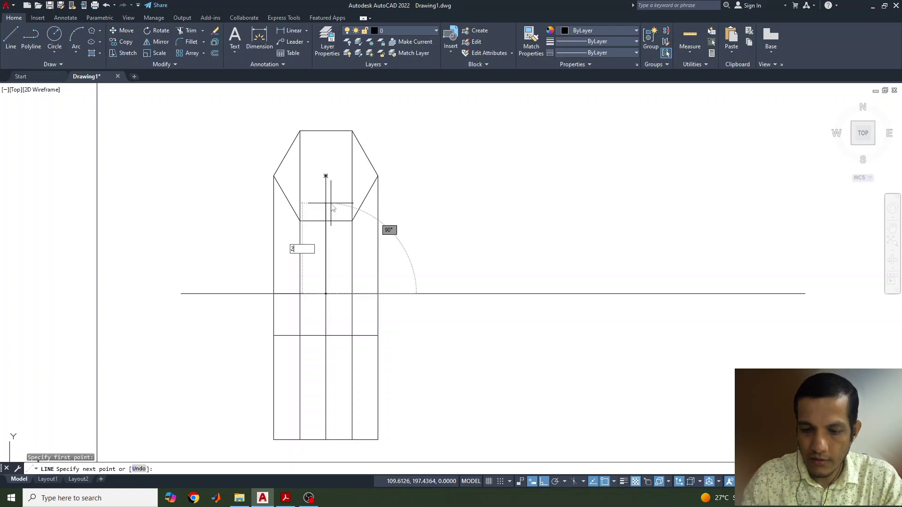
{"action": "type", "text": "5"}
{"action": "key", "text": "Return"}
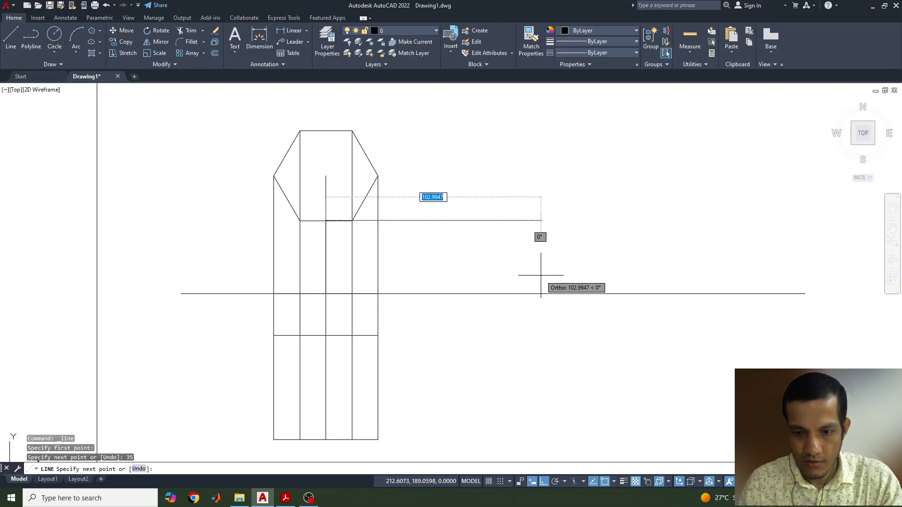
{"action": "key", "text": "Return"}
Place a point at the upper end of the 35 mm line, and set the point style to a circle with a cross.
{"action": "scroll", "coordinate": [315, 219], "scroll_direction": "up", "scroll_amount": 2}
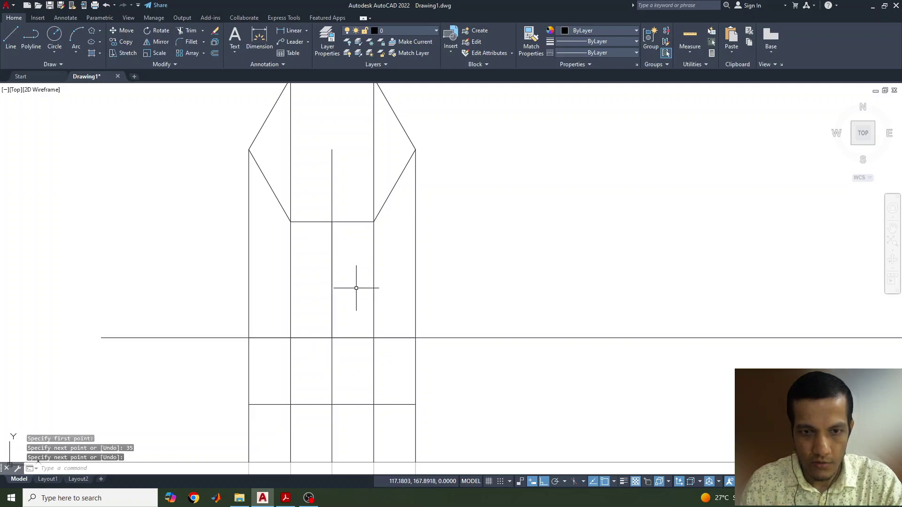
{"action": "scroll", "coordinate": [354, 282], "scroll_direction": "up", "scroll_amount": 3}
{"action": "left_click", "coordinate": [301, 185]}
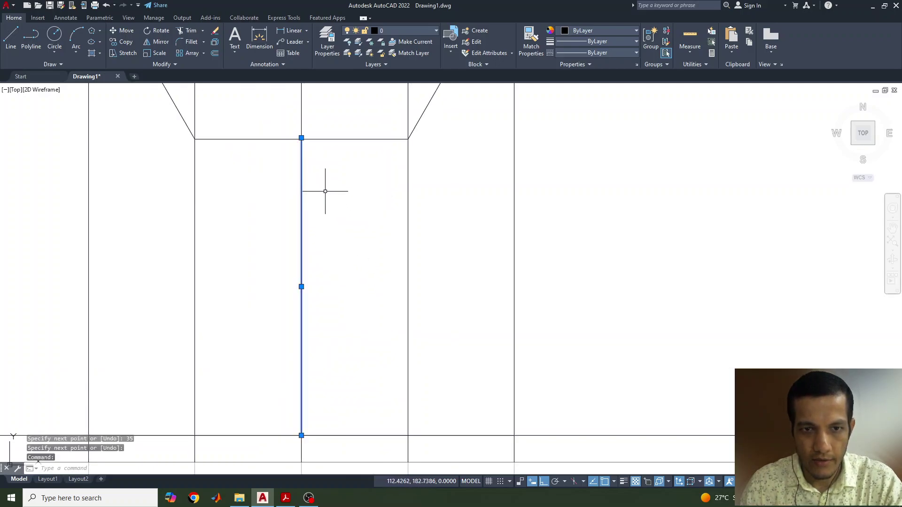
{"action": "middle_click_drag", "start_coordinate": [332, 198], "coordinate": [378, 356]}
{"action": "key", "text": "Escape"}
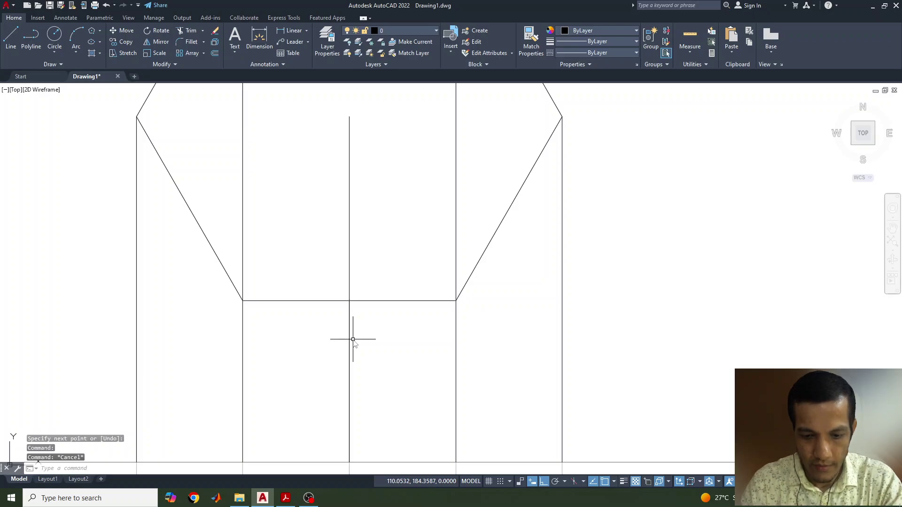
{"action": "type", "text": "po"}
{"action": "key", "text": "Return"}
{"action": "scroll", "coordinate": [340, 282], "scroll_direction": "up", "scroll_amount": 5}
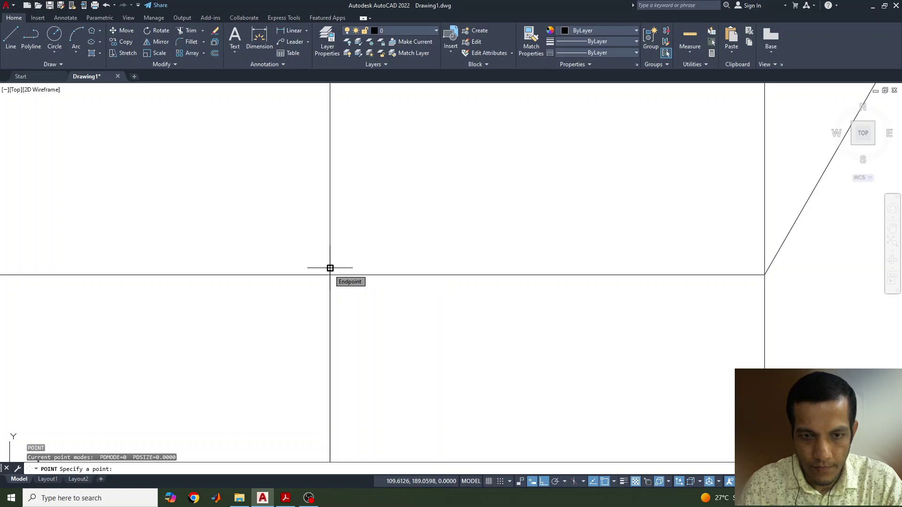
{"action": "left_click", "coordinate": [329, 267]}
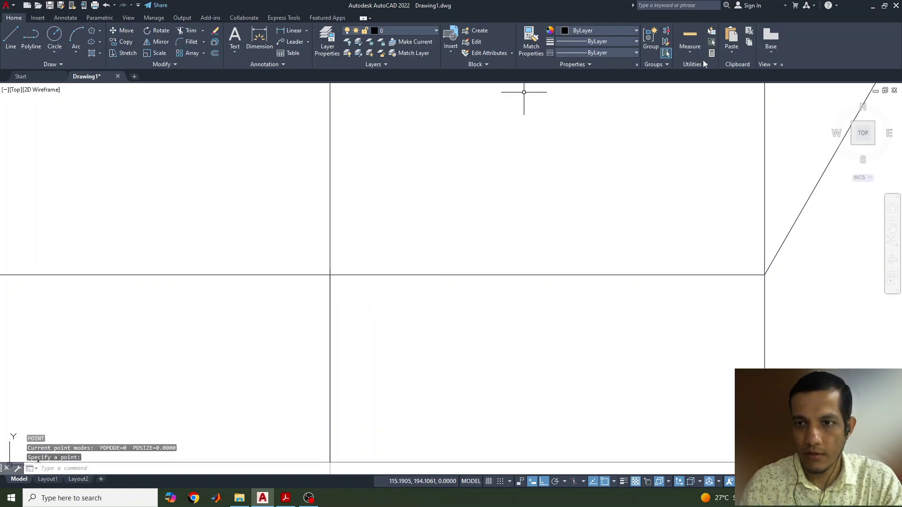
{"action": "left_click", "coordinate": [699, 87]}
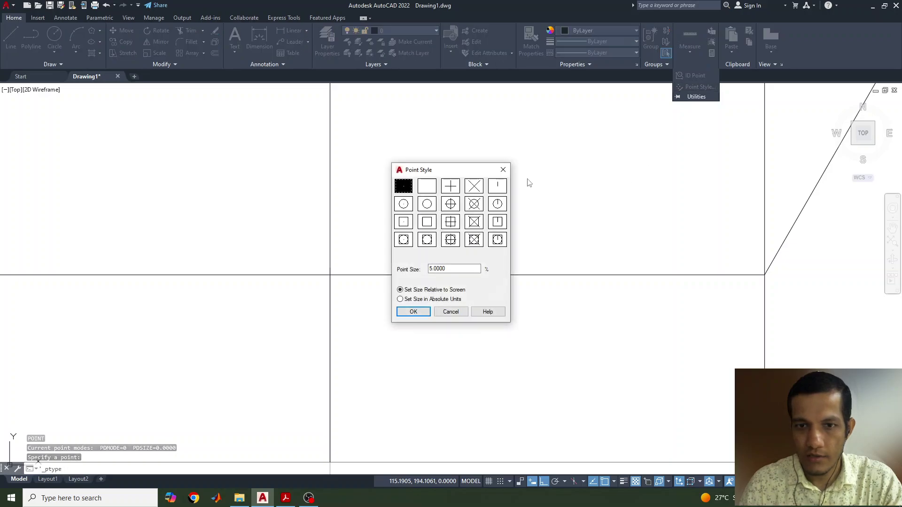
{"action": "left_click", "coordinate": [426, 313]}
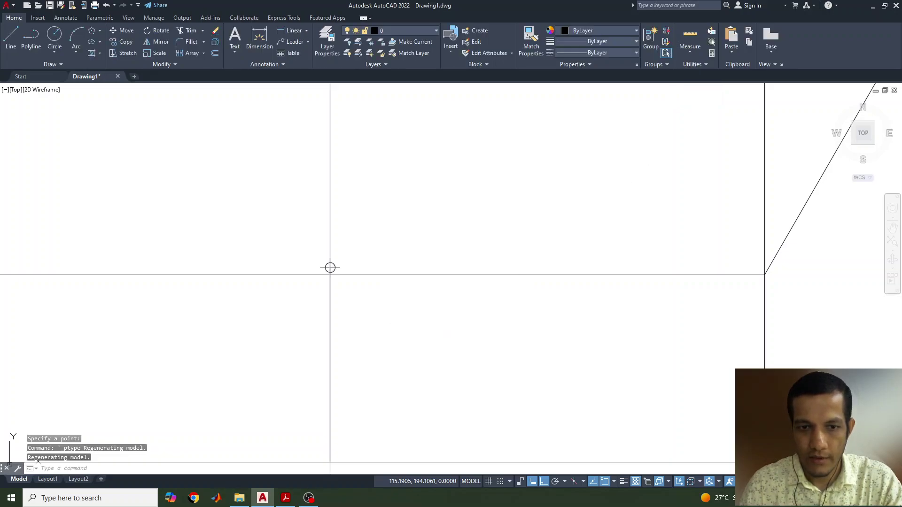
Move the hexagon from its centre down to the point marking the 35 mm axis height.
{"action": "scroll", "coordinate": [437, 323], "scroll_direction": "down", "scroll_amount": 4}
{"action": "middle_click_drag", "start_coordinate": [449, 265], "coordinate": [476, 391]}
{"action": "scroll", "coordinate": [360, 321], "scroll_direction": "down", "scroll_amount": 2}
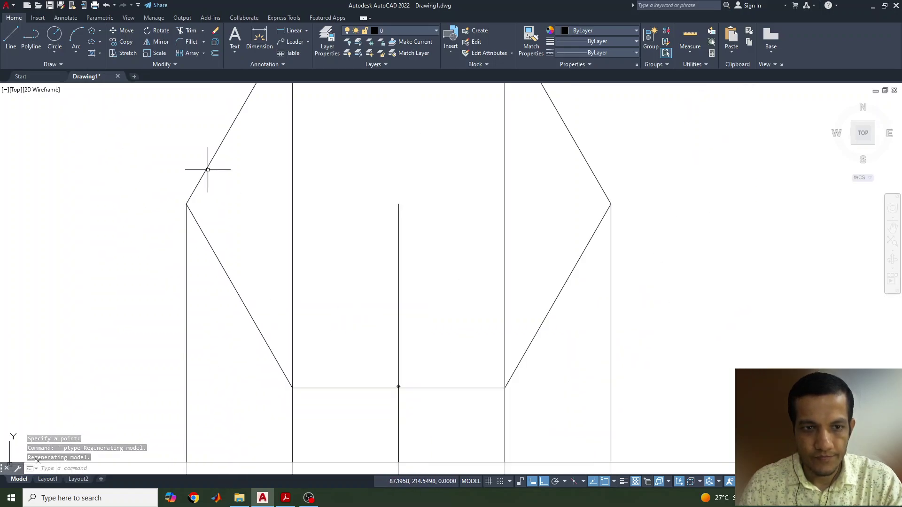
{"action": "left_click", "coordinate": [207, 167]}
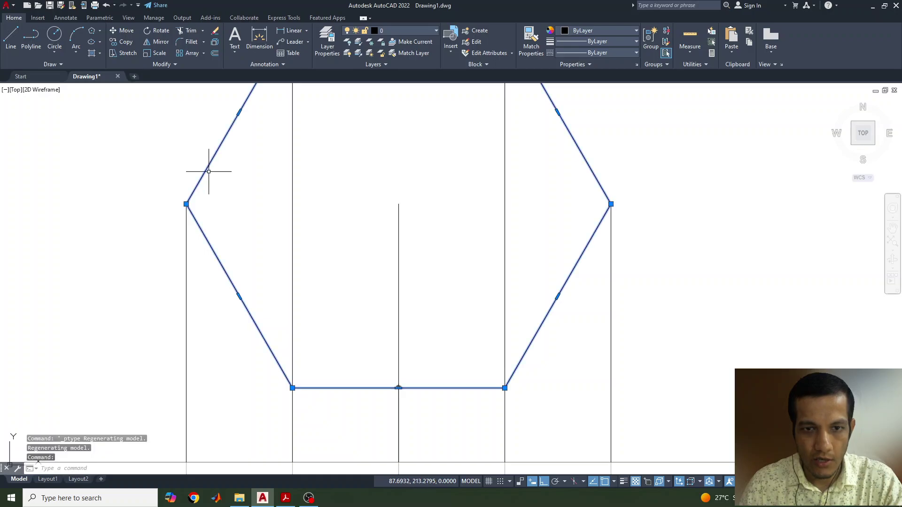
{"action": "type", "text": "mo"}
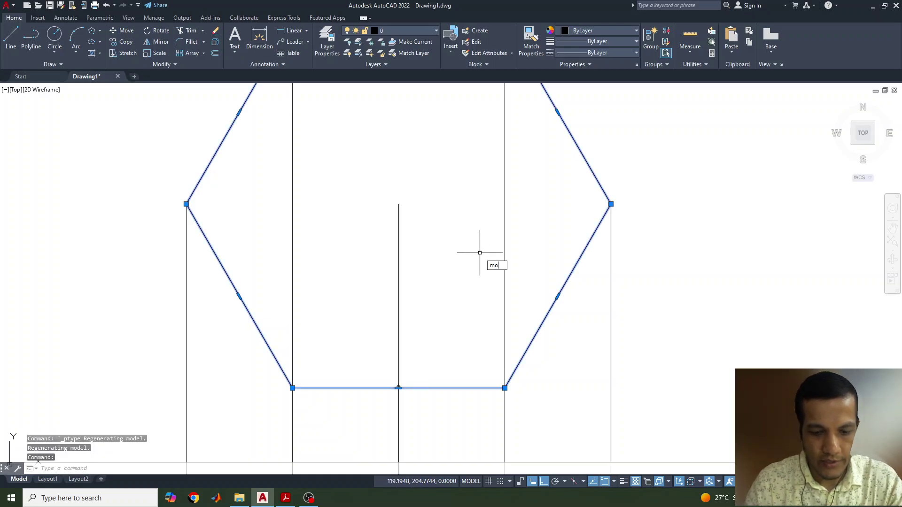
{"action": "type", "text": "ve"}
{"action": "key", "text": "Return"}
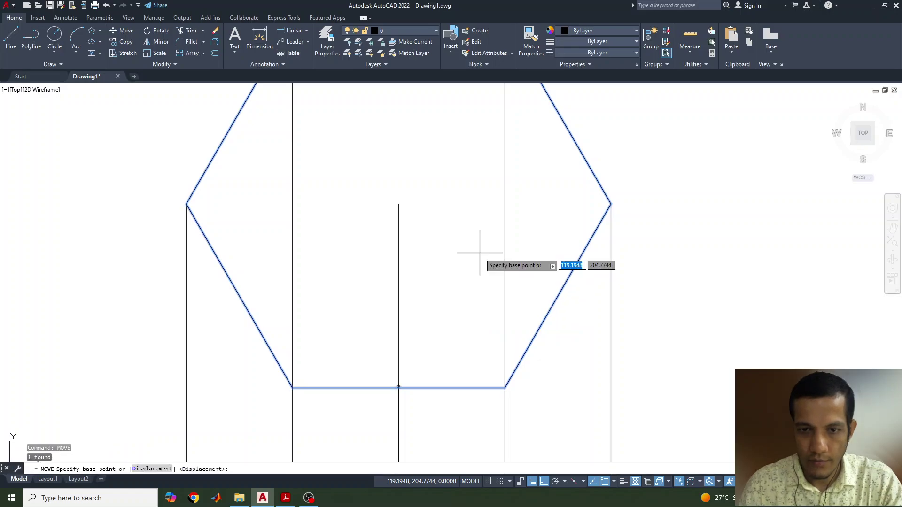
{"action": "left_click", "coordinate": [399, 203]}
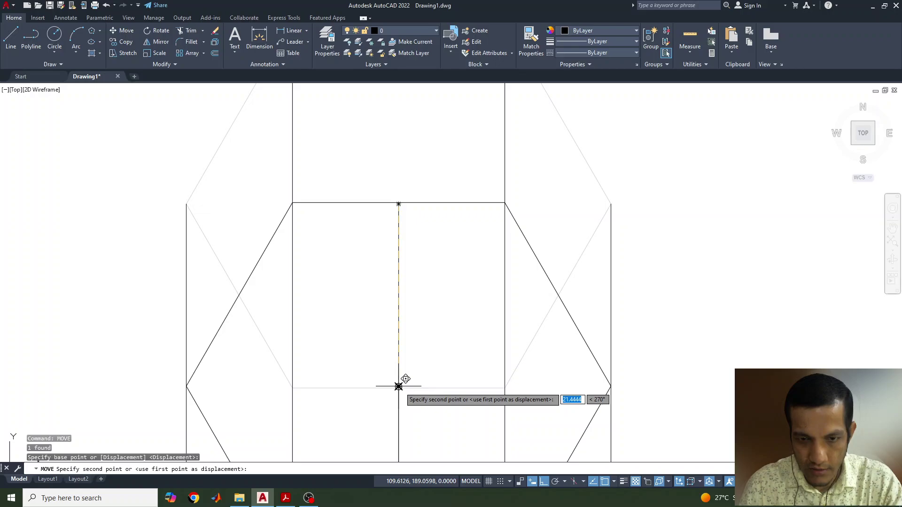
{"action": "left_click", "coordinate": [398, 386]}
Shorten the two left projectors so their upper ends meet the hexagon's top-left and left corners.
{"action": "scroll", "coordinate": [468, 303], "scroll_direction": "down", "scroll_amount": 3}
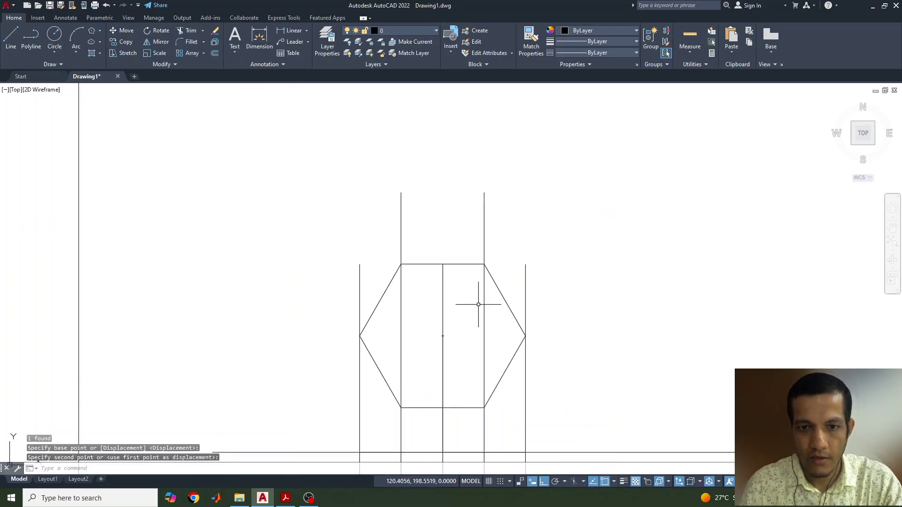
{"action": "middle_click_drag", "start_coordinate": [492, 328], "coordinate": [456, 258]}
{"action": "left_click", "coordinate": [365, 129]}
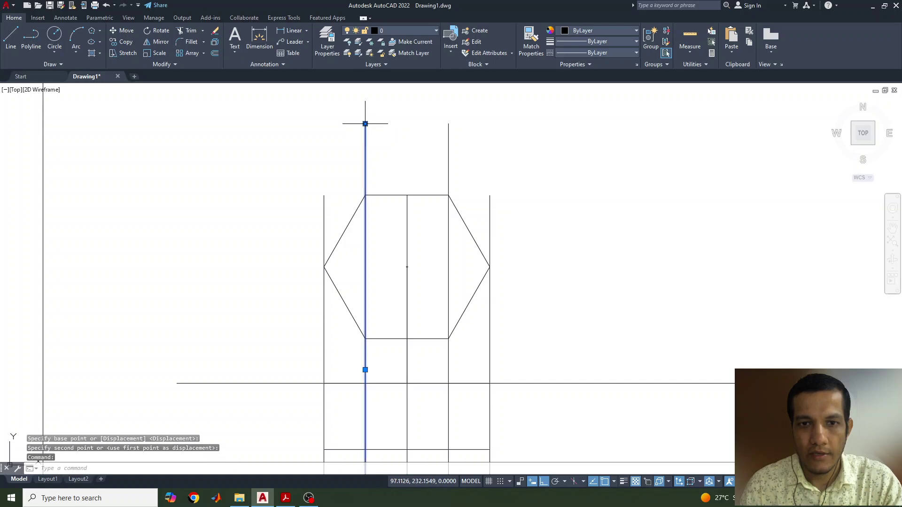
{"action": "left_click", "coordinate": [365, 124]}
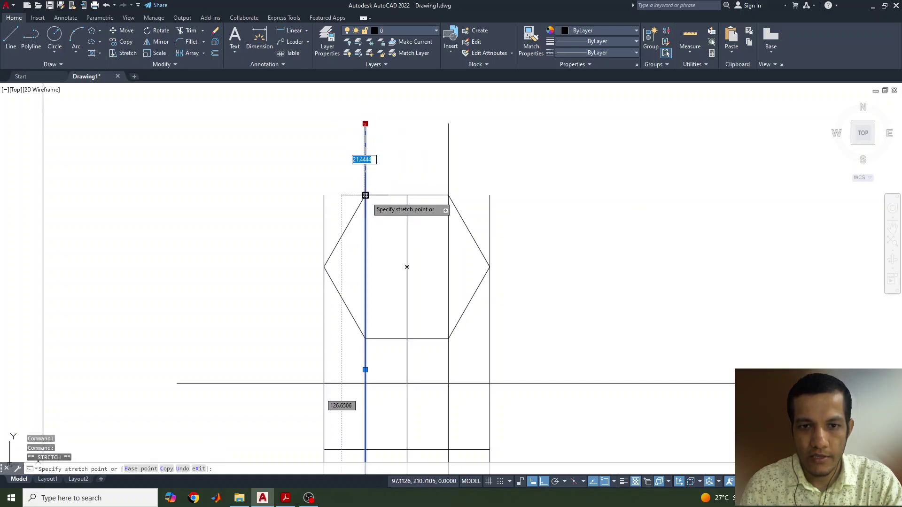
{"action": "left_click", "coordinate": [326, 202]}
{"action": "left_click", "coordinate": [324, 197]}
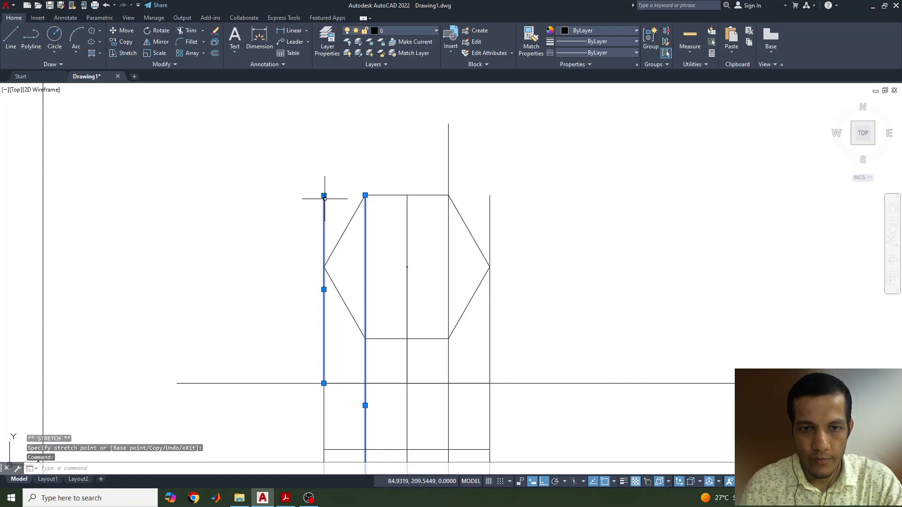
{"action": "left_click", "coordinate": [323, 195]}
{"action": "left_click", "coordinate": [323, 267]}
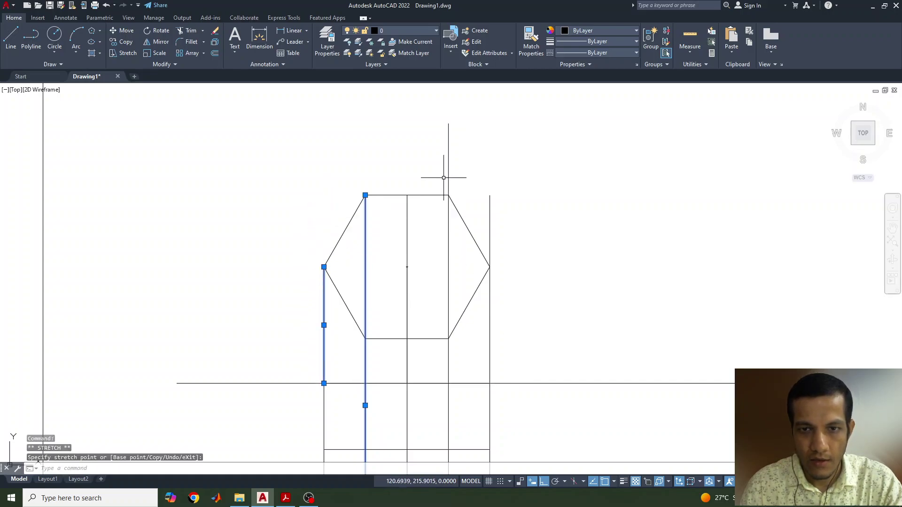
Shorten the two right projectors so their upper ends meet the hexagon's top-right and right corners.
{"action": "left_click", "coordinate": [448, 163]}
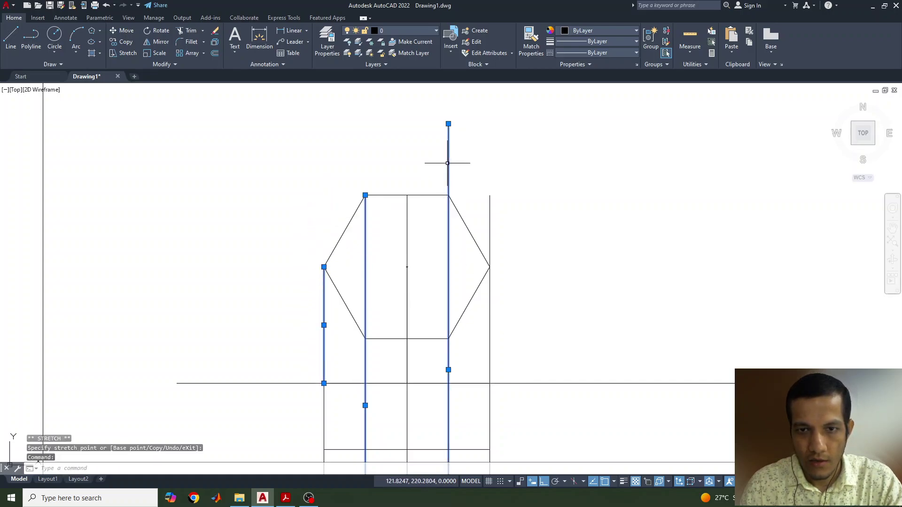
{"action": "left_click", "coordinate": [448, 124]}
{"action": "left_click", "coordinate": [448, 195]}
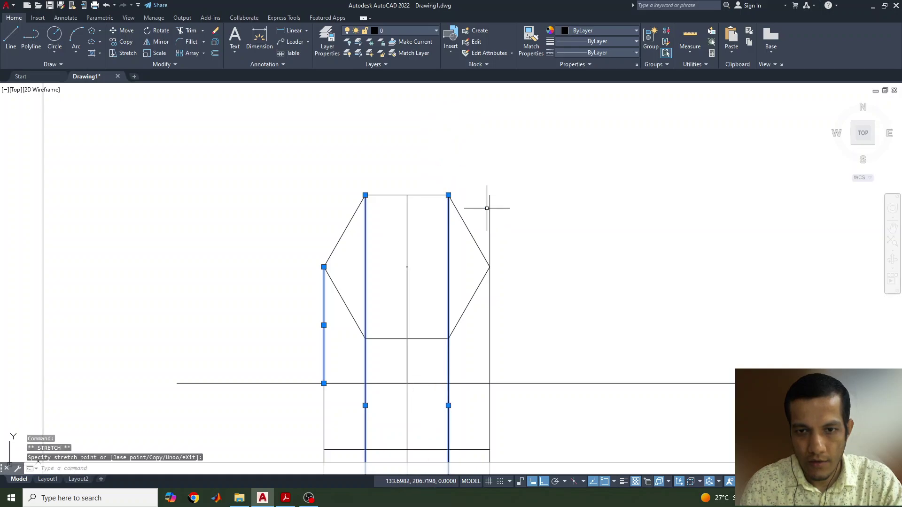
{"action": "left_click", "coordinate": [489, 211]}
{"action": "left_click", "coordinate": [489, 195]}
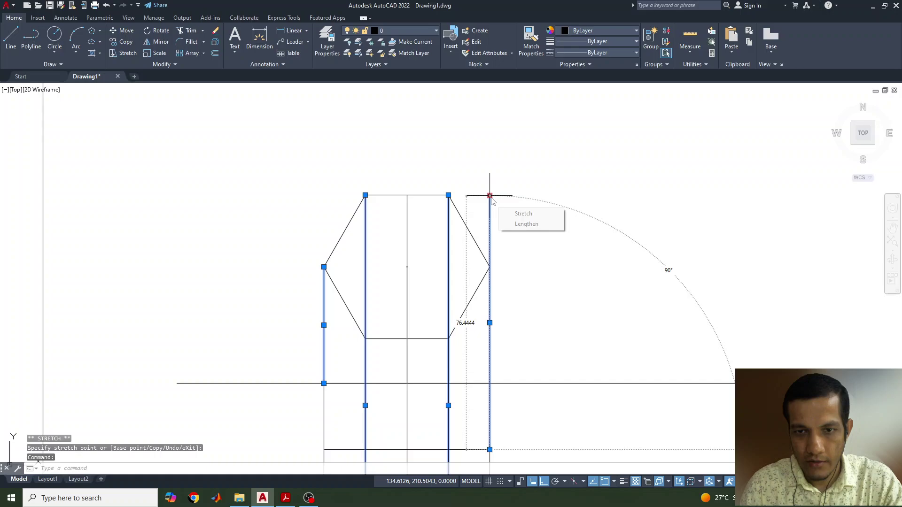
{"action": "left_click", "coordinate": [489, 267]}
{"action": "middle_click_drag", "start_coordinate": [544, 299], "coordinate": [503, 196]}
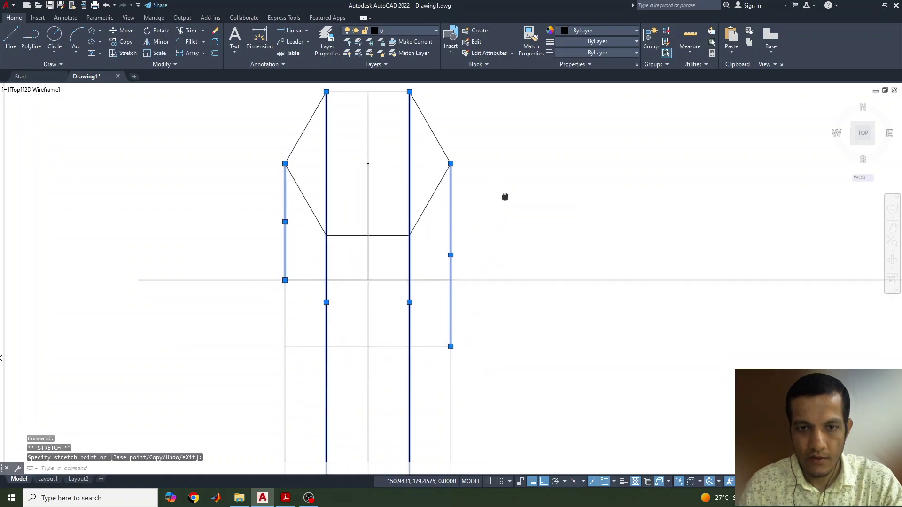
{"action": "key", "text": "Escape"}
Reapply the circle-with-cross point style at 5% relative to screen to refresh the hexagon's centre marker.
{"action": "scroll", "coordinate": [365, 169], "scroll_direction": "up", "scroll_amount": 3}
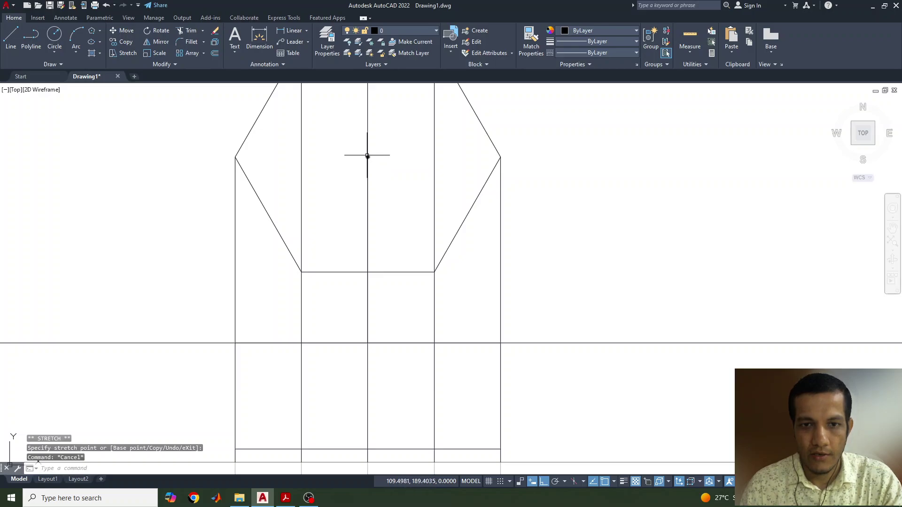
{"action": "type", "text": "p"}
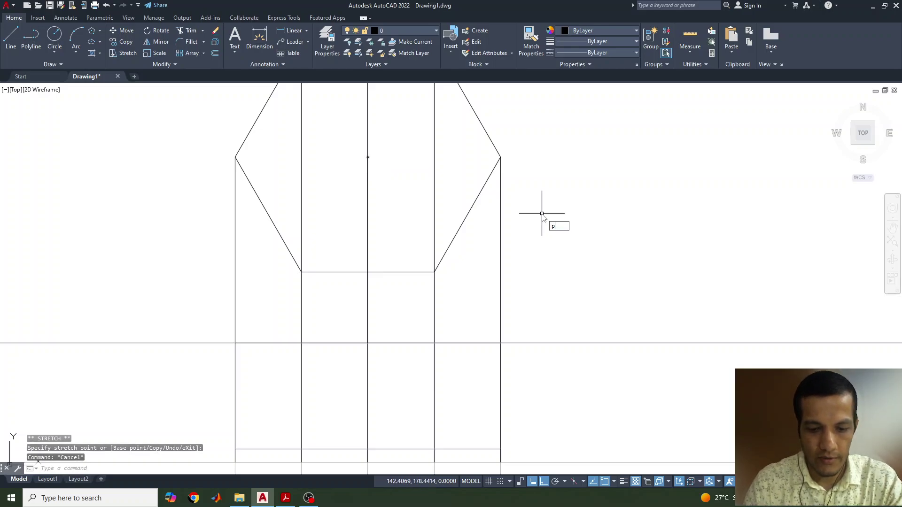
{"action": "type", "text": "ty"}
{"action": "key", "text": "Return"}
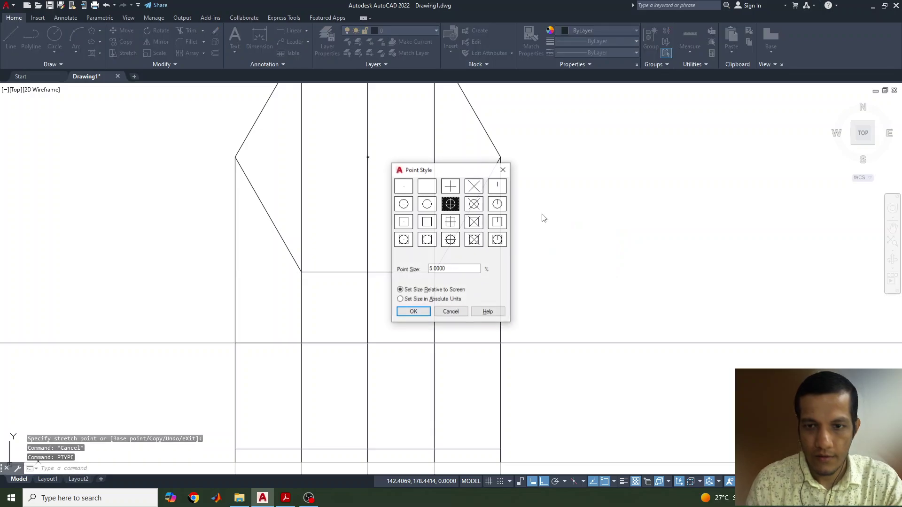
{"action": "left_click", "coordinate": [412, 312]}
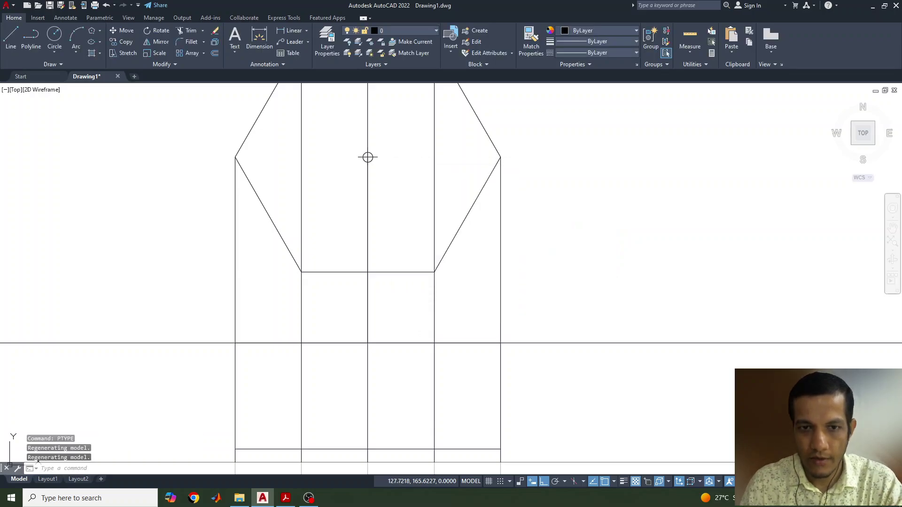
Set the colour of the hexagon, its centre point and the top-view rectangle's outline to Red.
{"action": "scroll", "coordinate": [484, 262], "scroll_direction": "down", "scroll_amount": 4}
{"action": "middle_click_drag", "start_coordinate": [543, 268], "coordinate": [442, 228]}
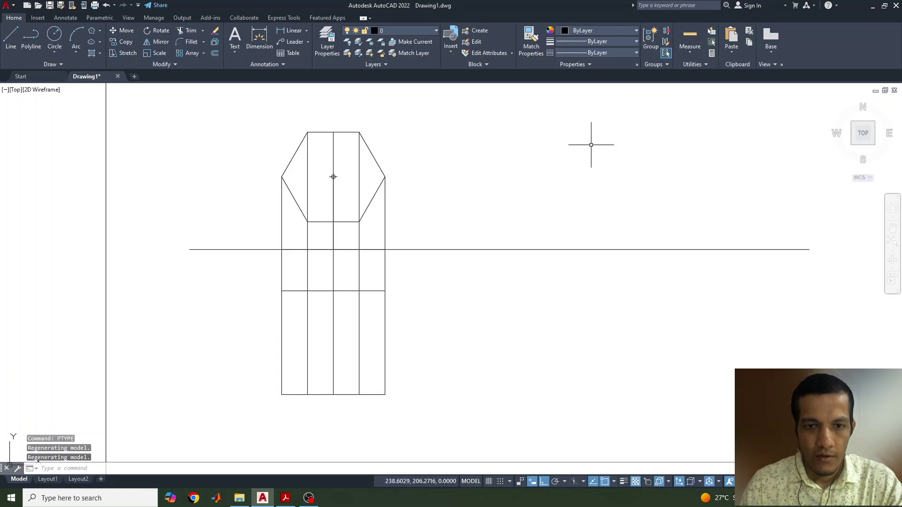
{"action": "left_click", "coordinate": [269, 125]}
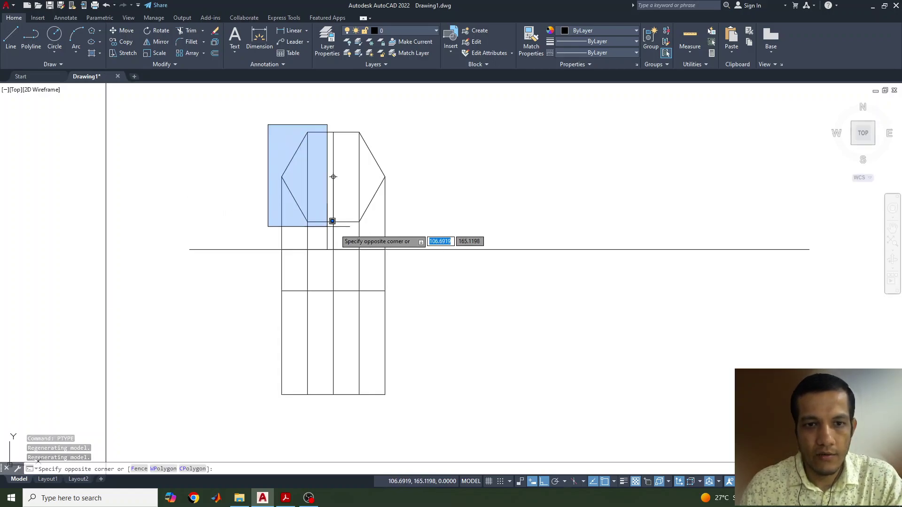
{"action": "left_click", "coordinate": [399, 225]}
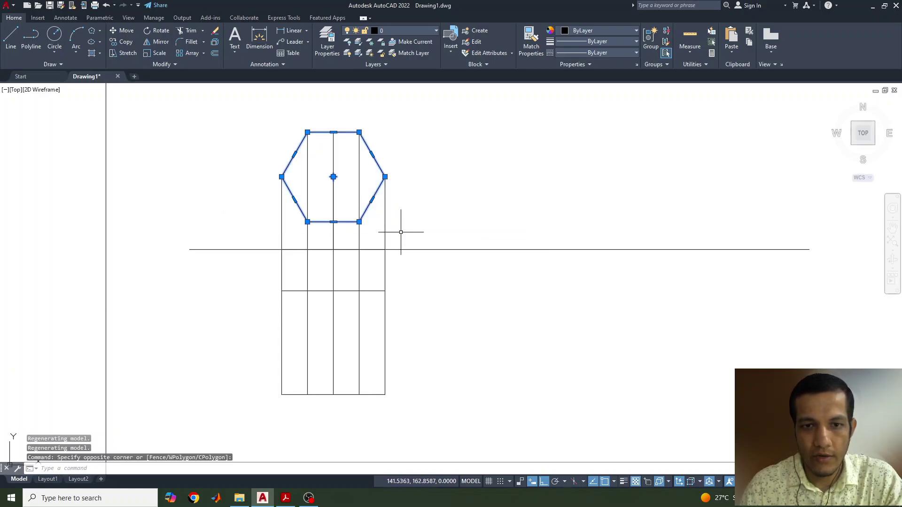
{"action": "left_click", "coordinate": [255, 283]}
{"action": "left_click", "coordinate": [395, 410]}
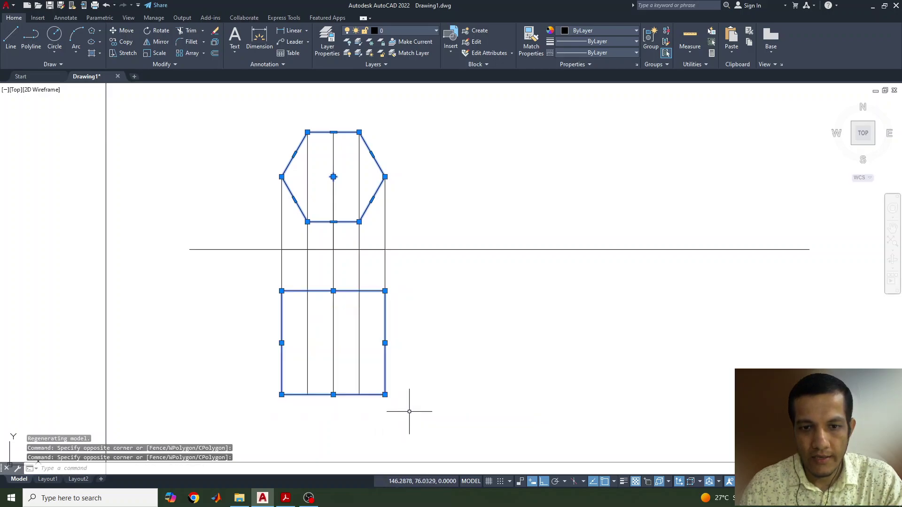
{"action": "left_click", "coordinate": [600, 30]}
{"action": "left_click", "coordinate": [563, 125]}
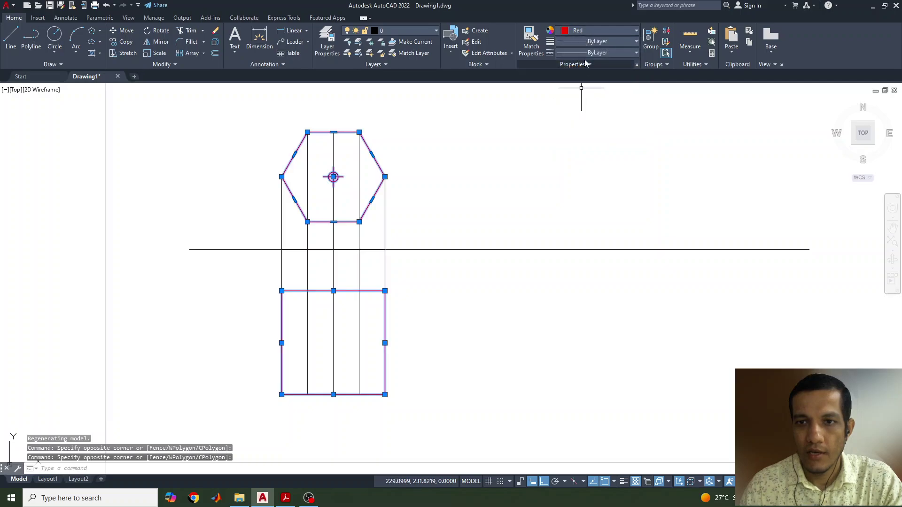
Set the lineweight of the selected hexagon, centre point and rectangle to 0.30 mm and turn on lineweight display.
{"action": "left_click", "coordinate": [611, 53]}
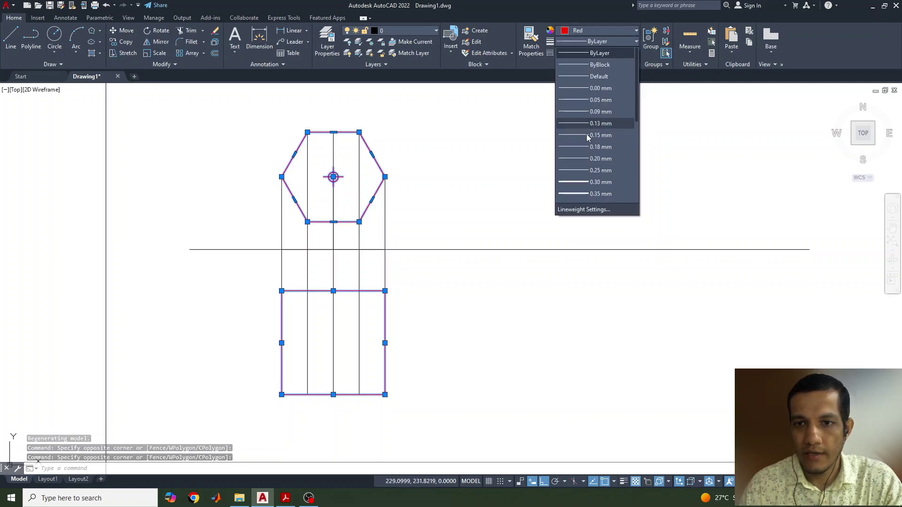
{"action": "left_click", "coordinate": [589, 182]}
{"action": "left_click", "coordinate": [606, 41]}
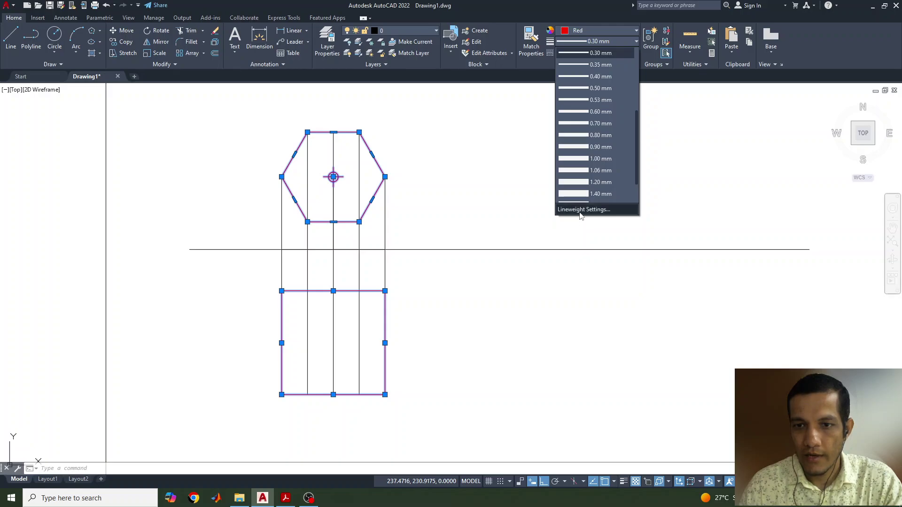
{"action": "left_click", "coordinate": [581, 210]}
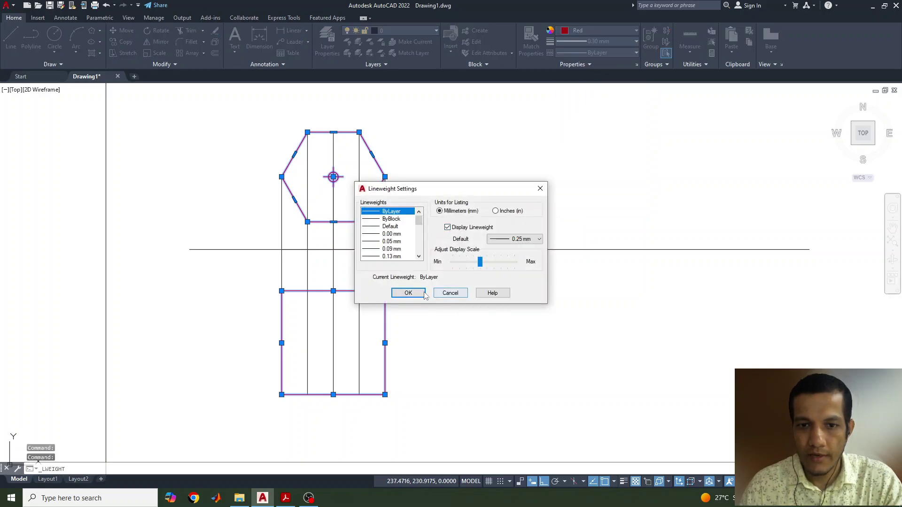
{"action": "left_click", "coordinate": [408, 293]}
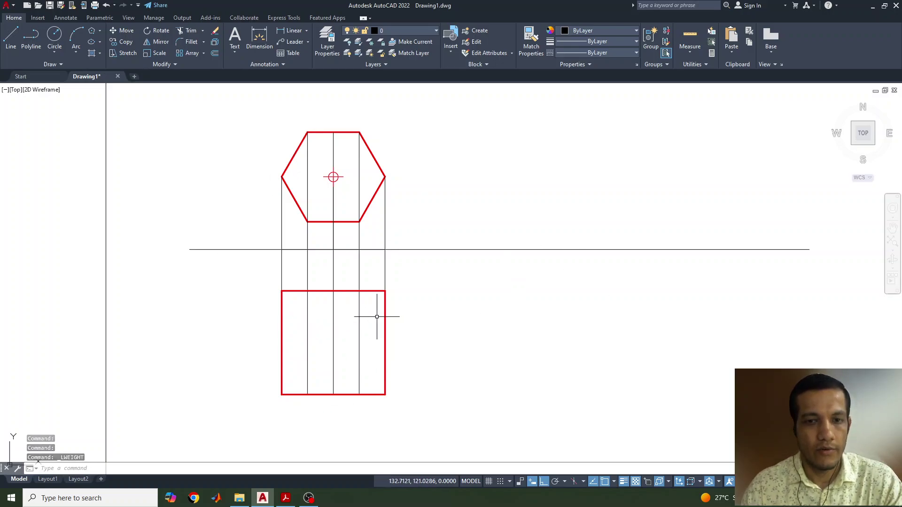
Add a vertical linear dimension to the left side of the top-view rectangle, placed outside it.
{"action": "mouse_move", "coordinate": [377, 316]}
{"action": "middle_mouse_down"}
{"action": "mouse_move", "coordinate": [386, 302]}
{"action": "mouse_move", "coordinate": [362, 302]}
{"action": "middle_mouse_up"}
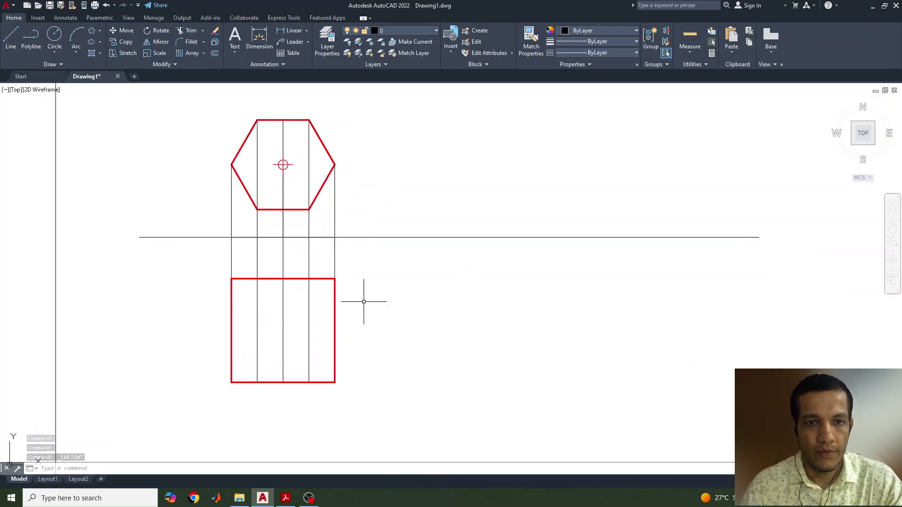
{"action": "left_click", "coordinate": [289, 31]}
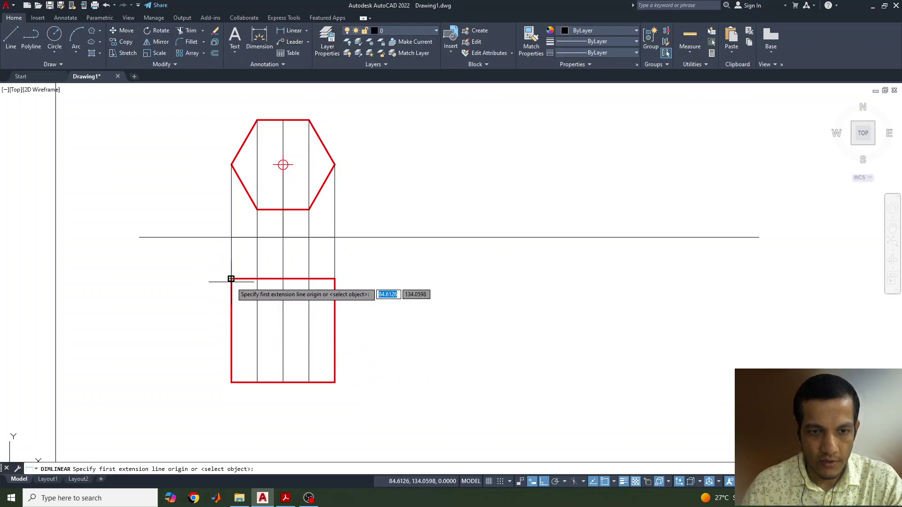
{"action": "left_click", "coordinate": [231, 279]}
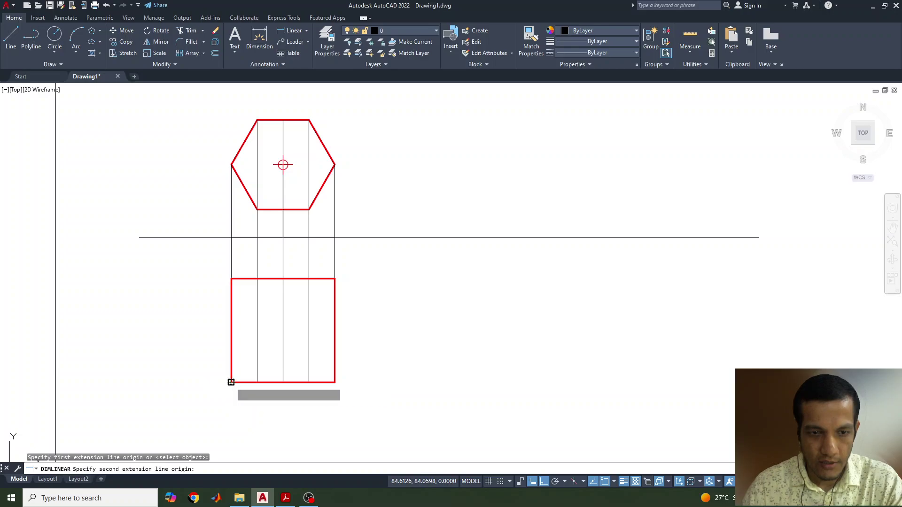
{"action": "left_click", "coordinate": [230, 382]}
{"action": "left_click", "coordinate": [200, 329]}
Dimension the vertical distance from the XY line to the rectangle's upper-left corner, in line with the side dimension.
{"action": "key", "text": "Return"}
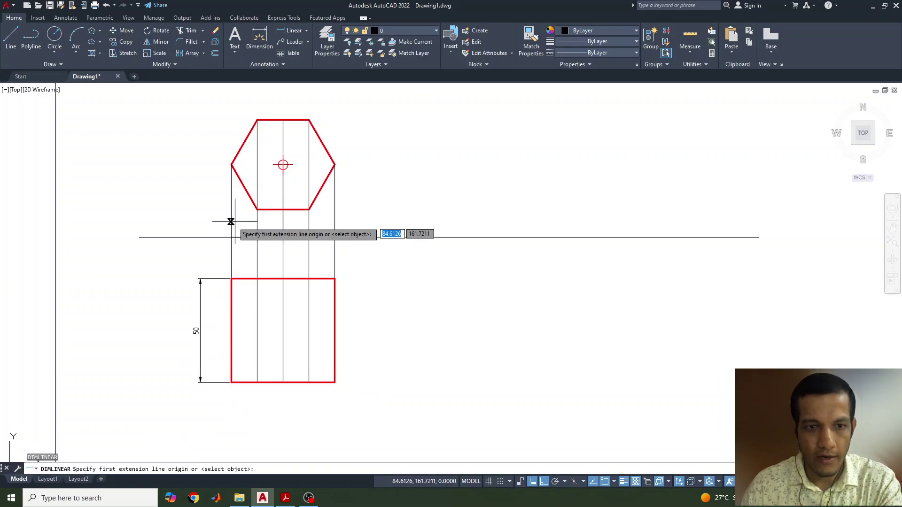
{"action": "left_click", "coordinate": [230, 237]}
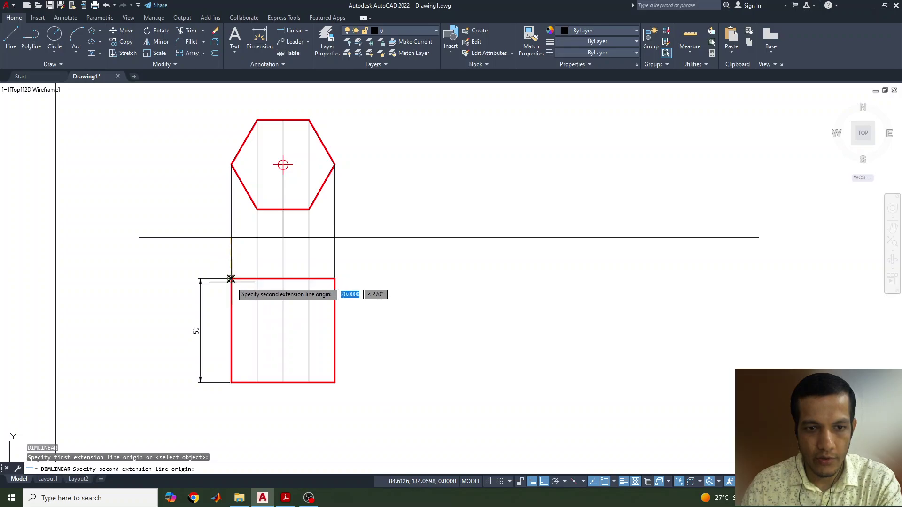
{"action": "left_click", "coordinate": [231, 279]}
{"action": "left_click", "coordinate": [200, 278]}
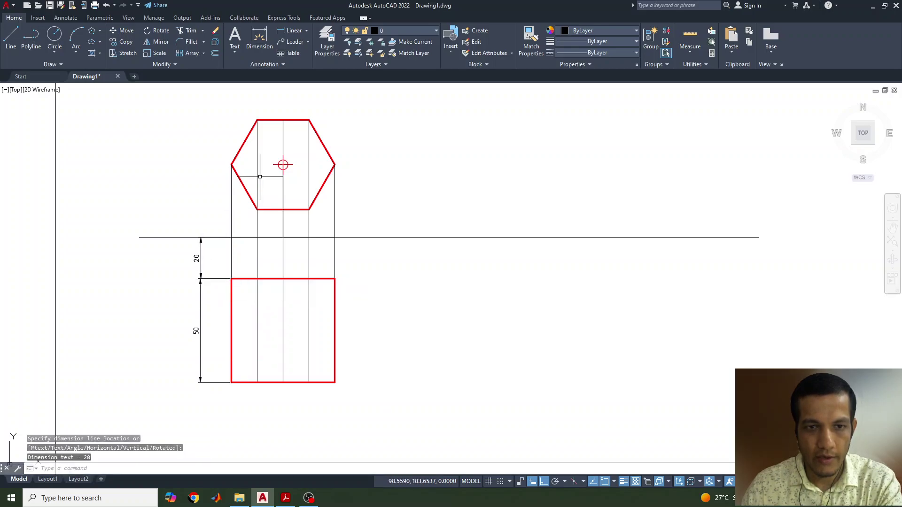
Dimension the height of the hexagon's centre point above the XY line, aligned with the dimensions of the top view.
{"action": "key", "text": "Return"}
{"action": "left_click", "coordinate": [283, 165]}
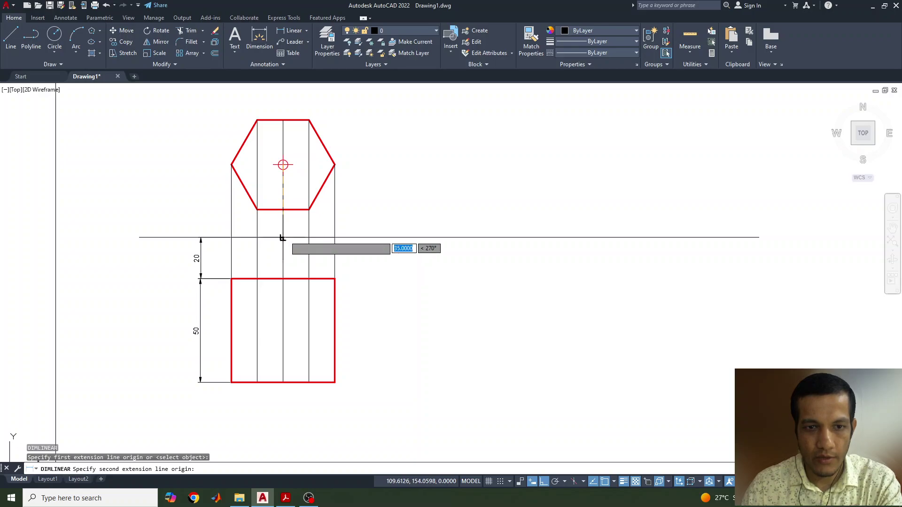
{"action": "left_click", "coordinate": [283, 238]}
{"action": "left_click", "coordinate": [200, 244]}
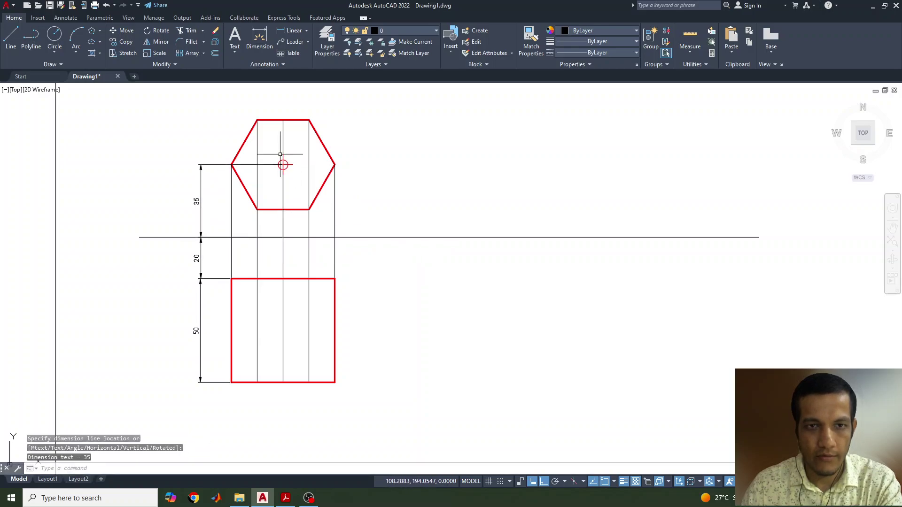
Add a horizontal linear dimension above the hexagon's top side.
{"action": "key", "text": "Return"}
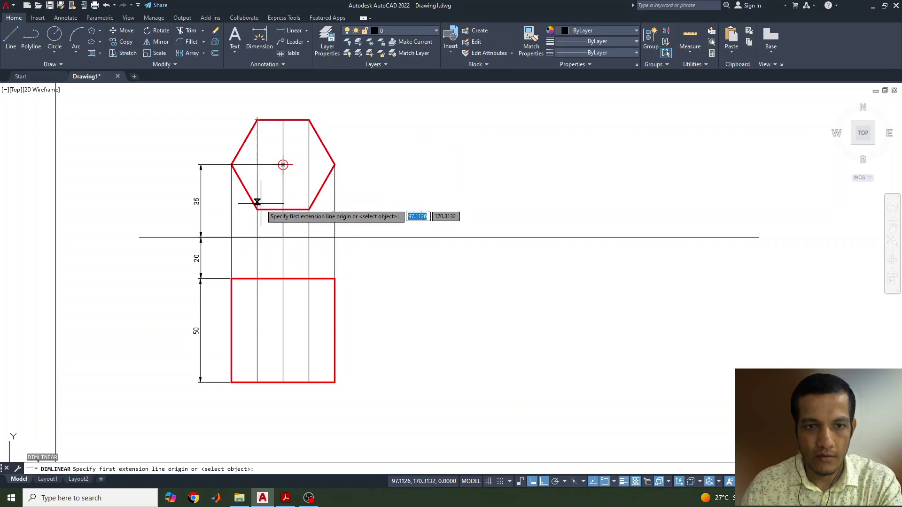
{"action": "left_click", "coordinate": [257, 120]}
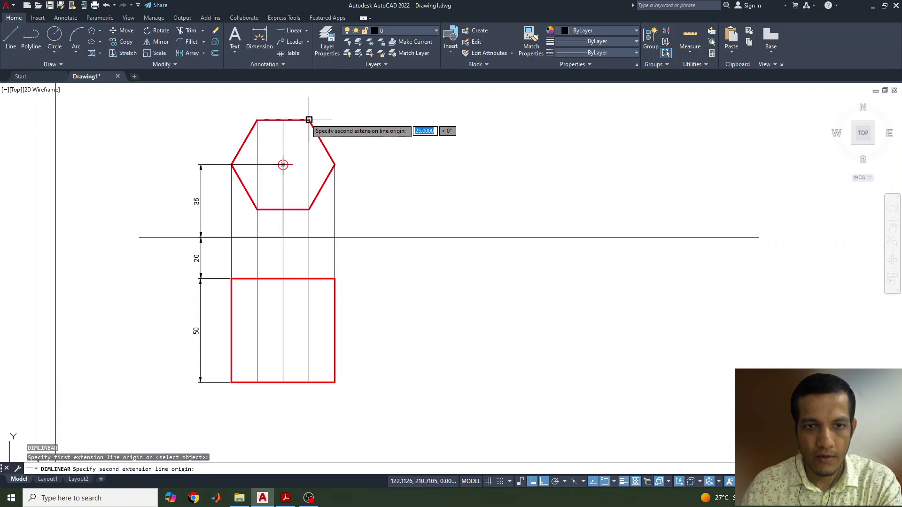
{"action": "left_click", "coordinate": [308, 120]}
{"action": "left_click", "coordinate": [283, 102]}
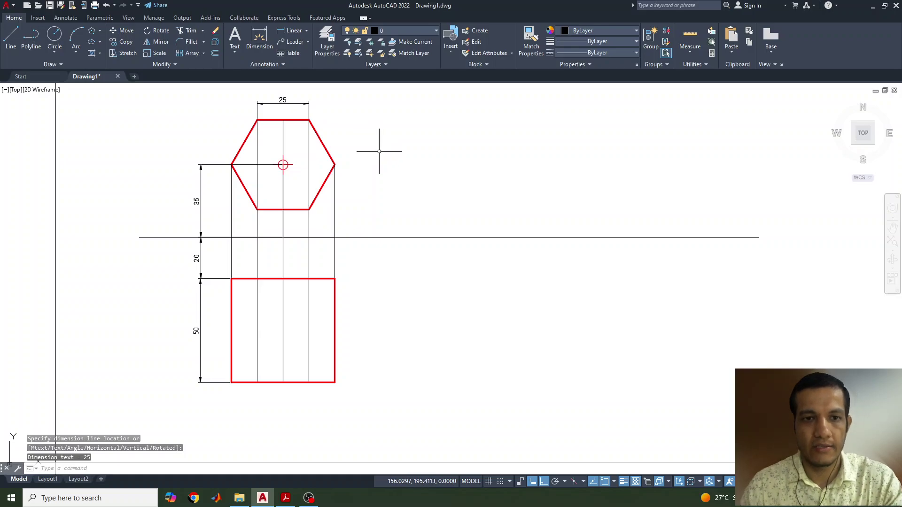
{"action": "key", "text": "Escape"}
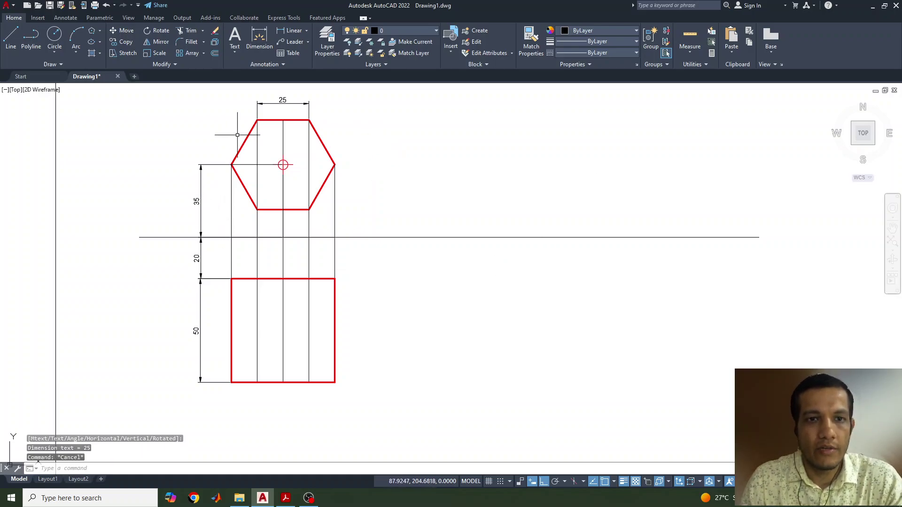
Label the hexagon's corners a' to f' clockwise from the left corner with single-line text, height 3 and rotation 0.
{"action": "left_click", "coordinate": [235, 51]}
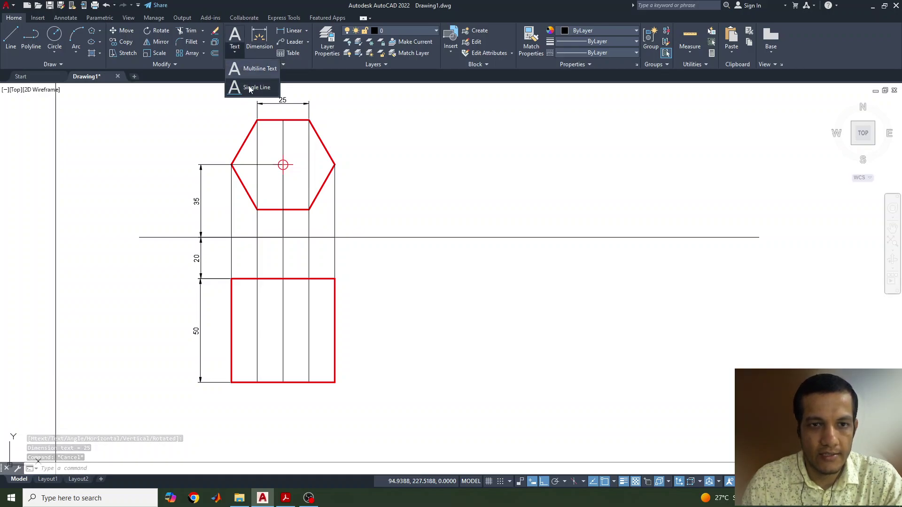
{"action": "left_click", "coordinate": [249, 88]}
{"action": "left_click", "coordinate": [285, 498]}
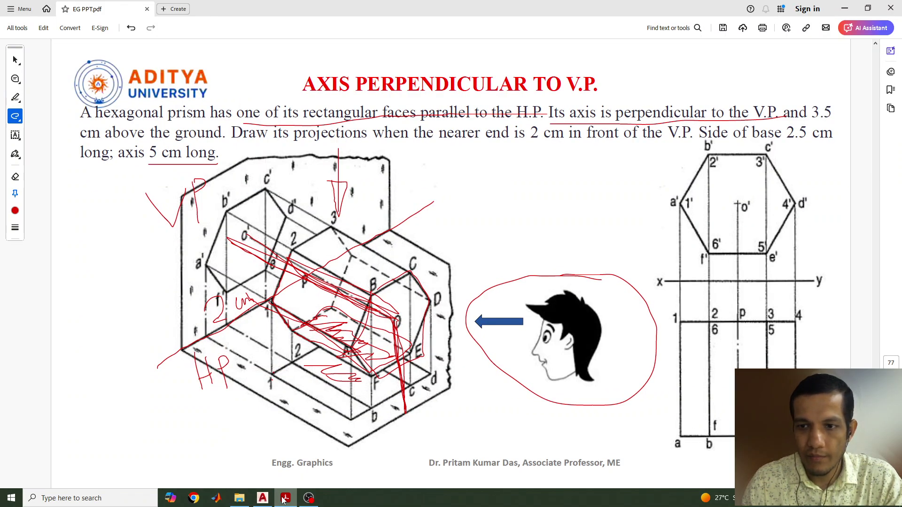
{"action": "left_click", "coordinate": [284, 499]}
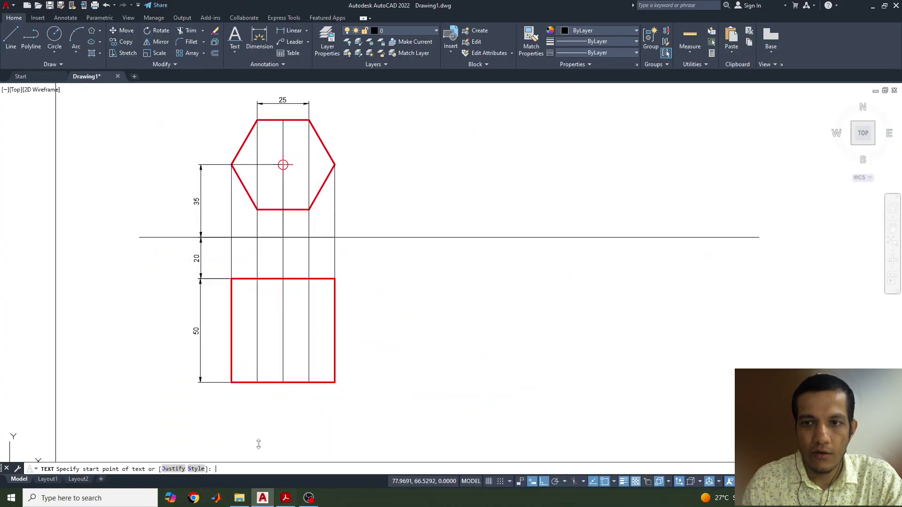
{"action": "left_click", "coordinate": [221, 159]}
{"action": "type", "text": "3"}
{"action": "key", "text": "Return"}
{"action": "type", "text": "0"}
{"action": "key", "text": "Return"}
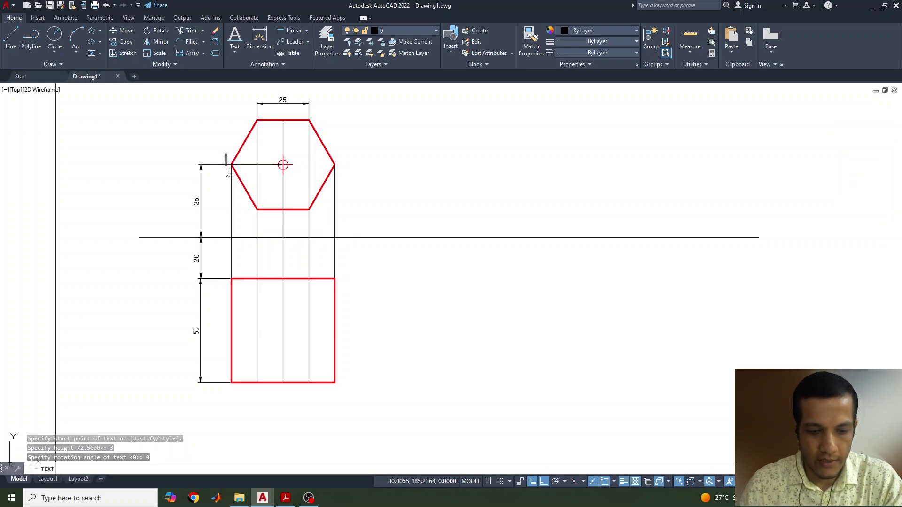
{"action": "type", "text": "a'"}
{"action": "left_click", "coordinate": [252, 124]}
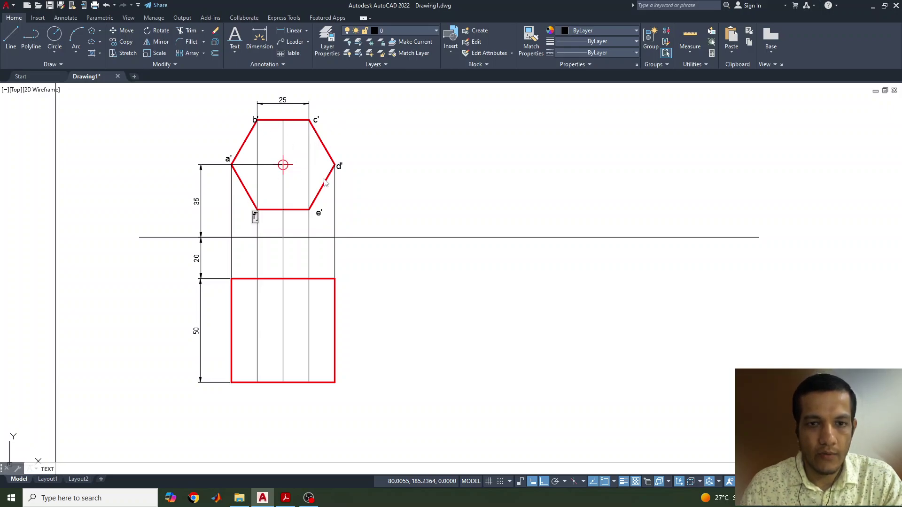
Check the PDF's reference figure and label the inside of the hexagon's corners 1' to 6', clockwise from the left.
{"action": "left_click", "coordinate": [286, 499]}
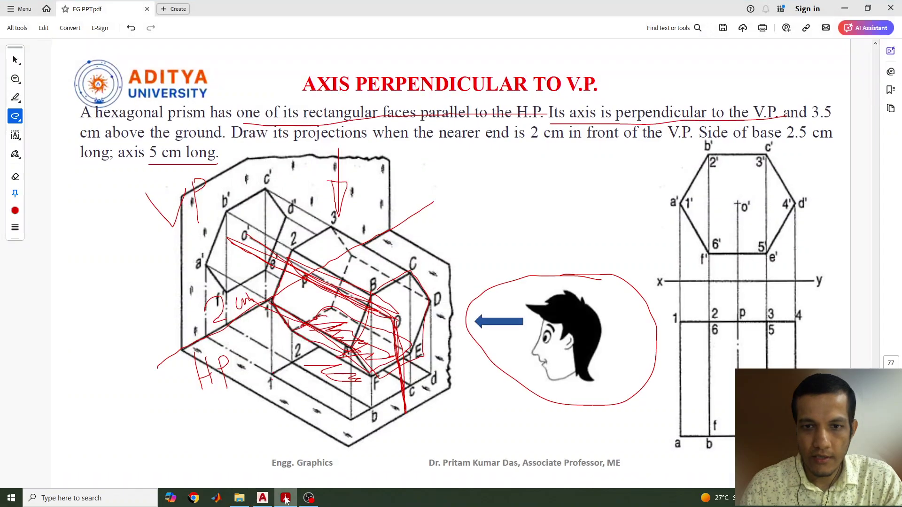
{"action": "left_click", "coordinate": [286, 499]}
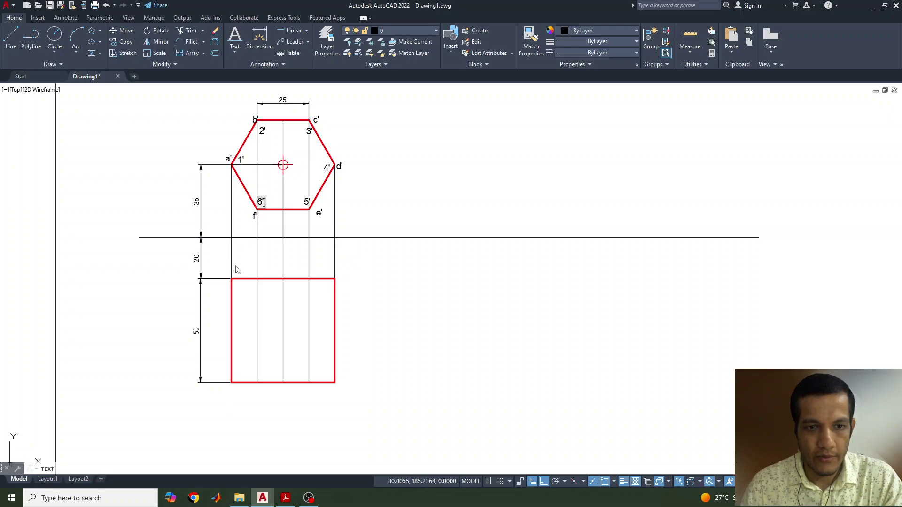
Following the PDF's figure, label the rectangle's upper edge 1, 2, 3, 4 above and 5, 6 below the projector intersections.
{"action": "left_click", "coordinate": [285, 498]}
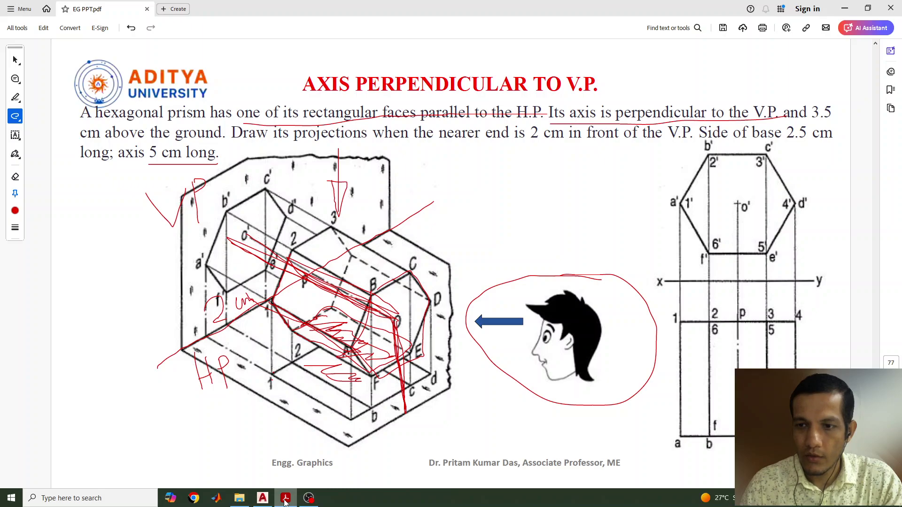
{"action": "left_click", "coordinate": [285, 499]}
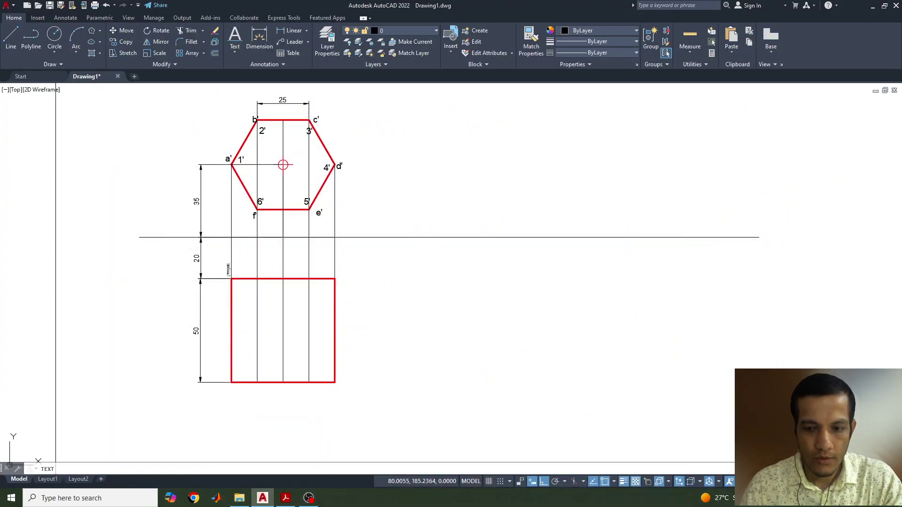
{"action": "left_click", "coordinate": [260, 275]}
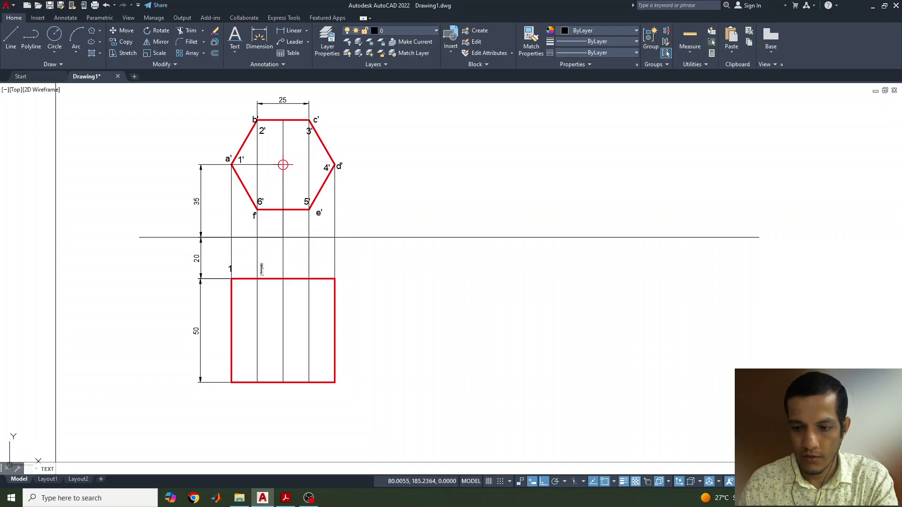
{"action": "type", "text": "2"}
{"action": "left_click", "coordinate": [306, 273]}
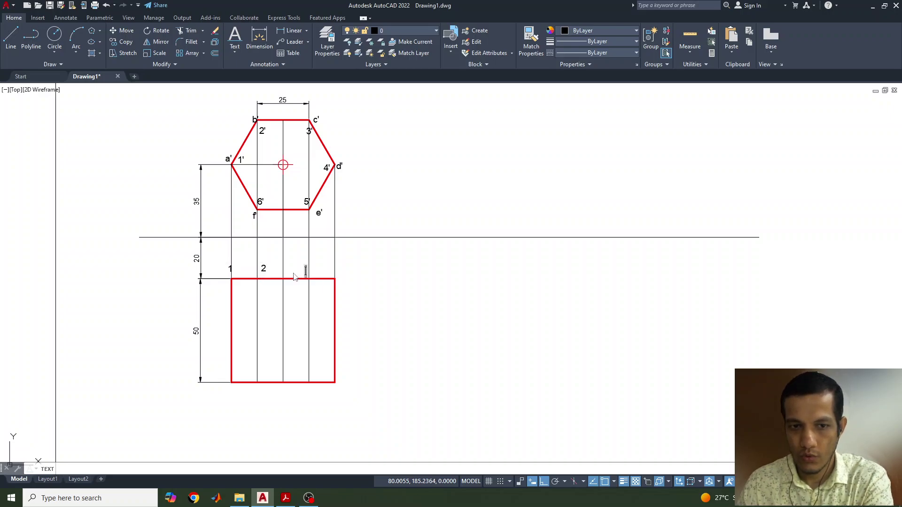
{"action": "type", "text": "3"}
{"action": "left_click", "coordinate": [336, 276]}
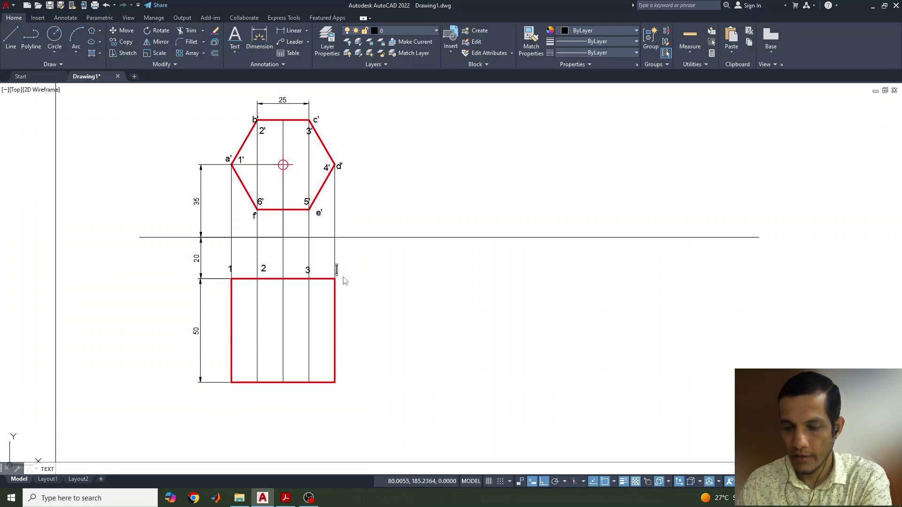
{"action": "type", "text": "4"}
{"action": "left_click", "coordinate": [307, 286]}
{"action": "type", "text": "5"}
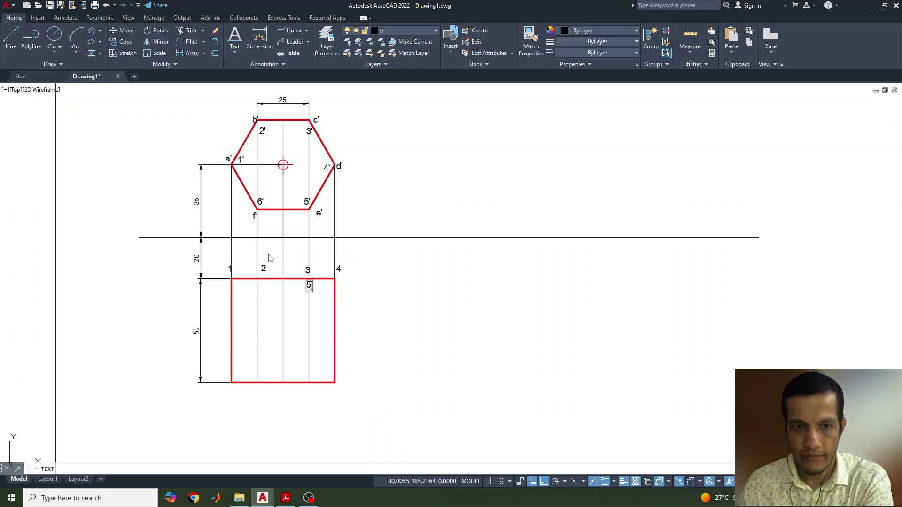
{"action": "left_click", "coordinate": [252, 286]}
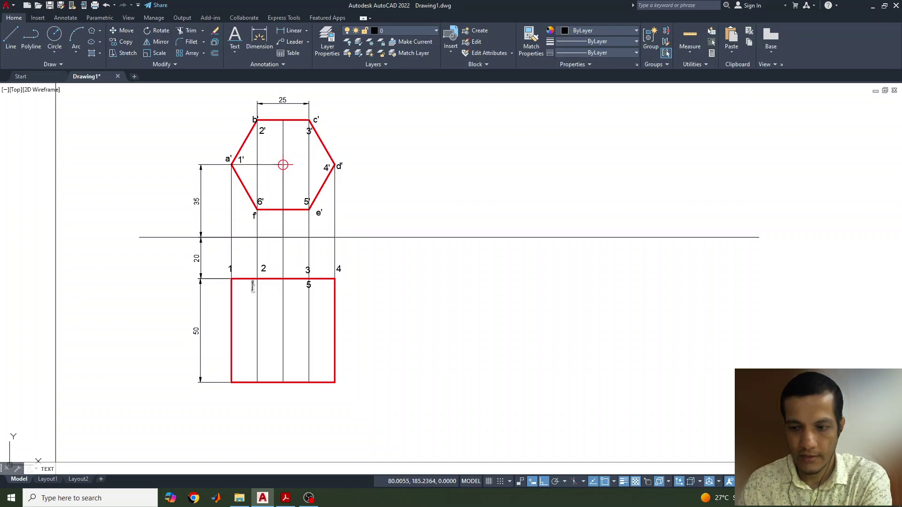
{"action": "type", "text": "6"}
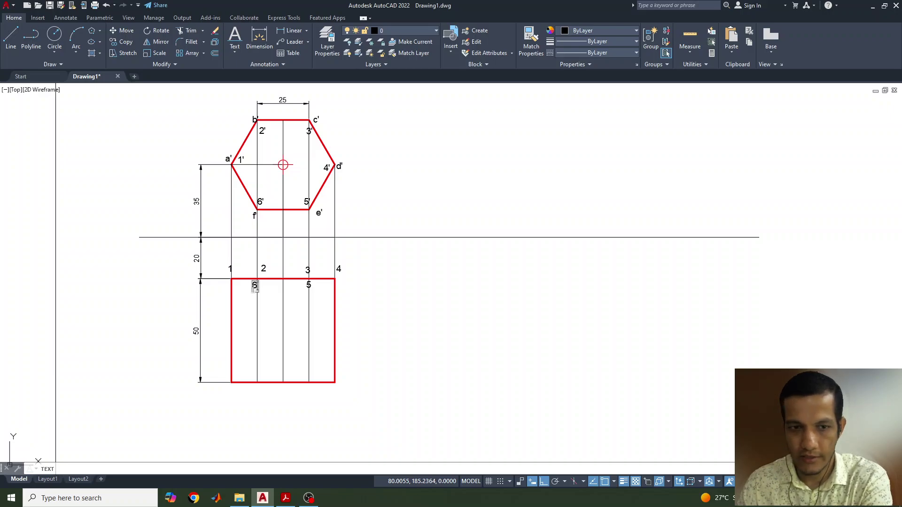
Following the PDF's figure, label the rectangle's lower edge a, b, c, d below and f, e above at the projector intersections.
{"action": "left_click", "coordinate": [230, 389]}
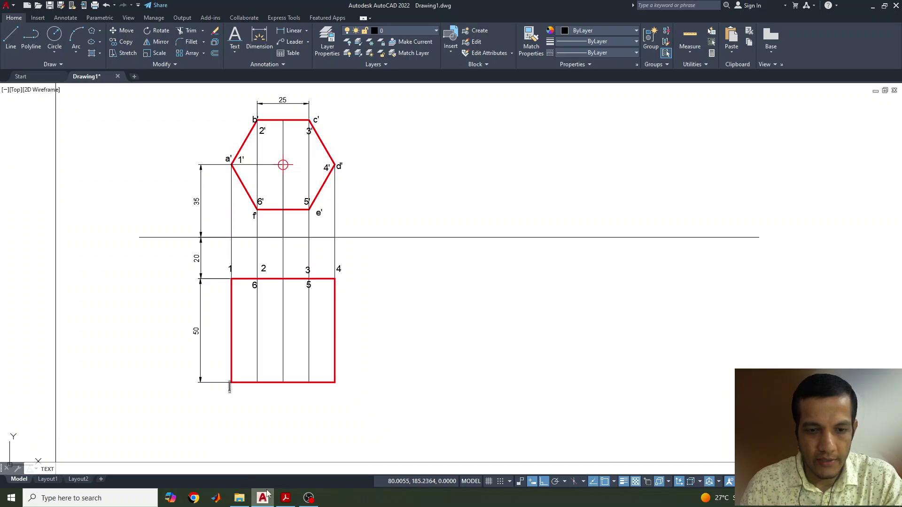
{"action": "left_click", "coordinate": [286, 500]}
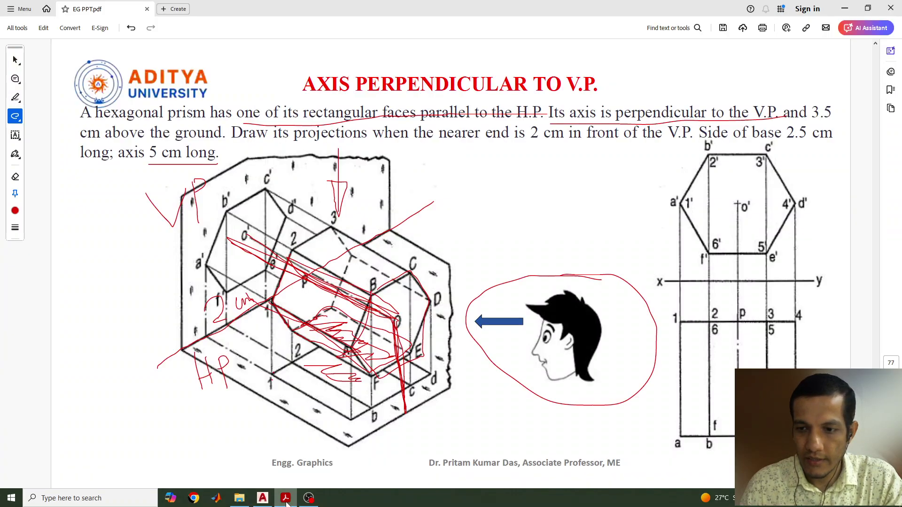
{"action": "left_click", "coordinate": [286, 499]}
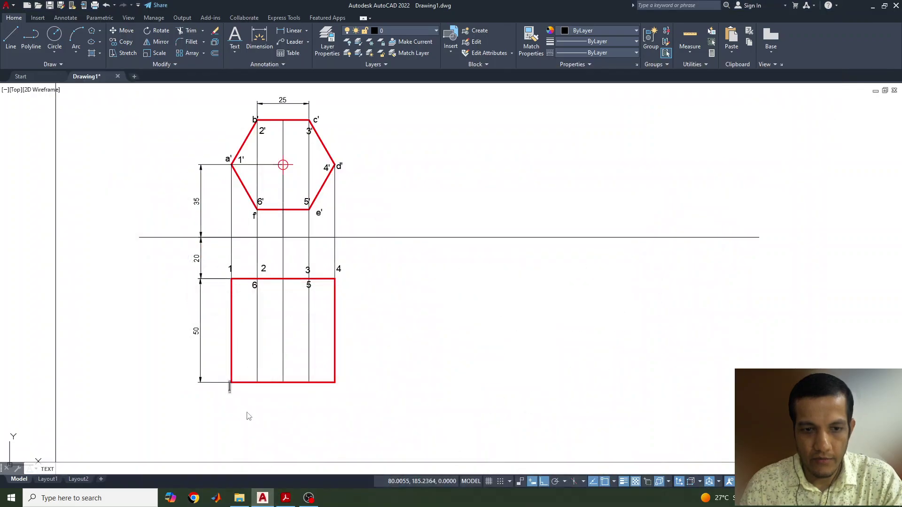
{"action": "type", "text": "a"}
{"action": "left_click", "coordinate": [256, 389]}
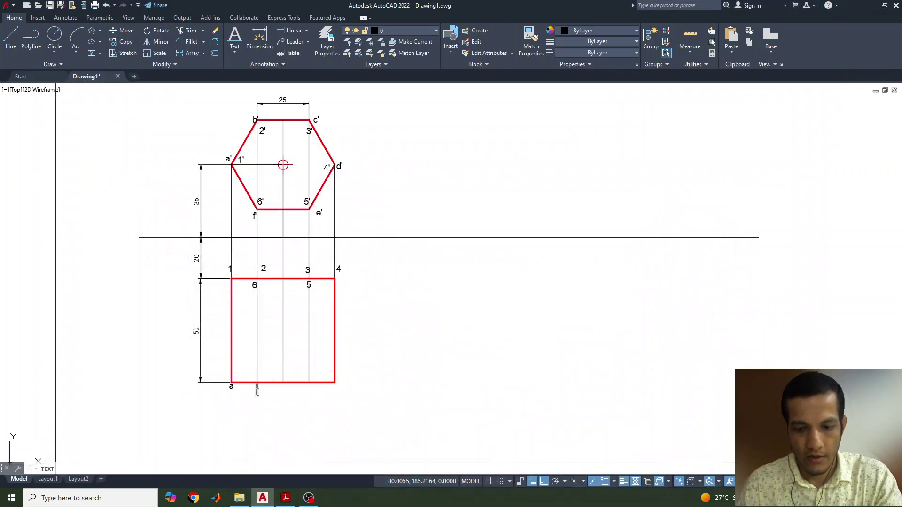
{"action": "type", "text": "b"}
{"action": "left_click", "coordinate": [309, 390]}
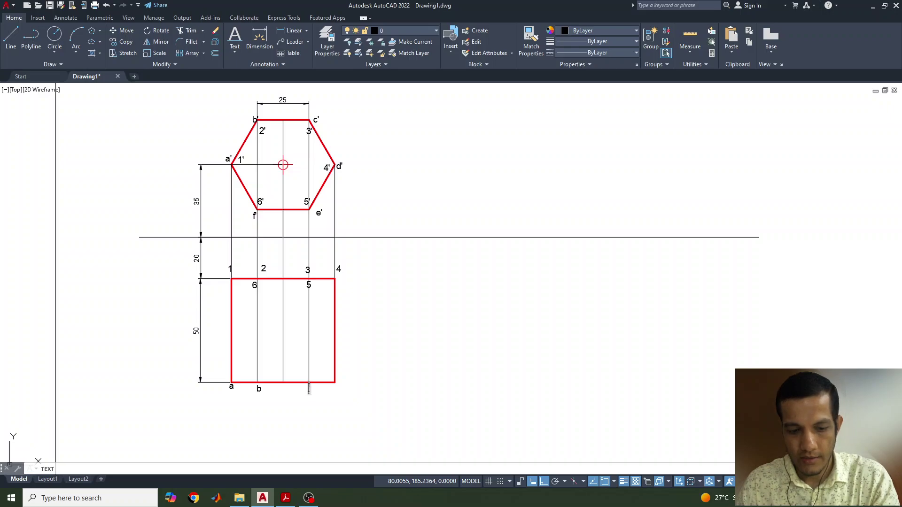
{"action": "type", "text": "c"}
{"action": "left_click", "coordinate": [337, 389]}
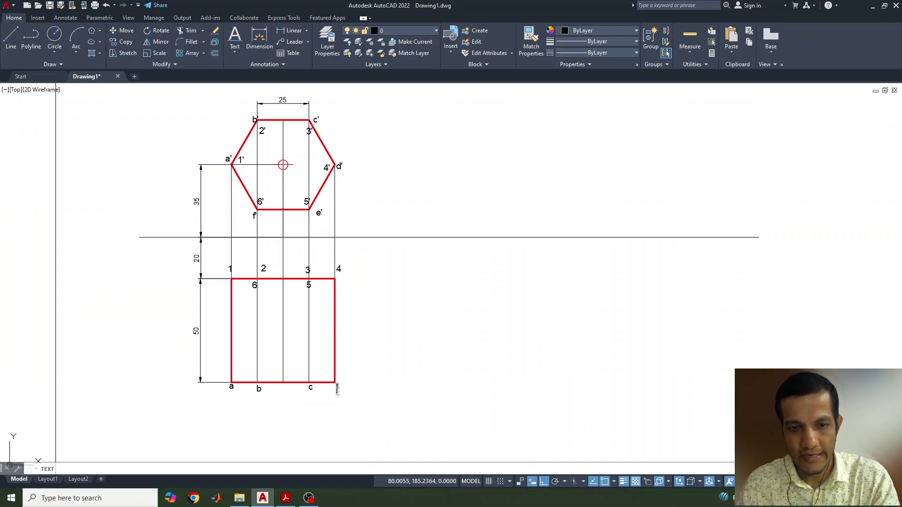
{"action": "type", "text": "d"}
{"action": "left_click", "coordinate": [314, 375]}
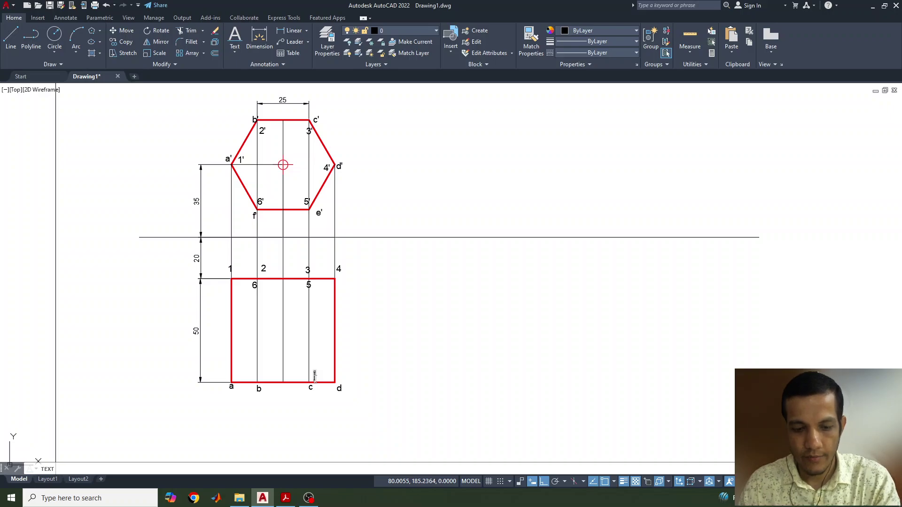
{"action": "type", "text": "e"}
{"action": "left_click", "coordinate": [248, 376]}
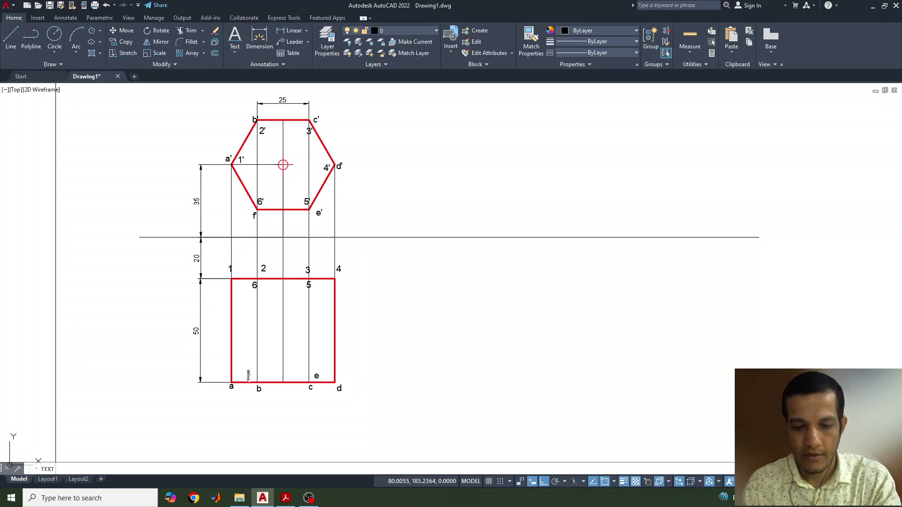
Check the PDF's figure and label the axis points: o' beside the hexagon's centre, p above the rectangle's upper edge, o below its lower edge.
{"action": "left_click", "coordinate": [282, 389]}
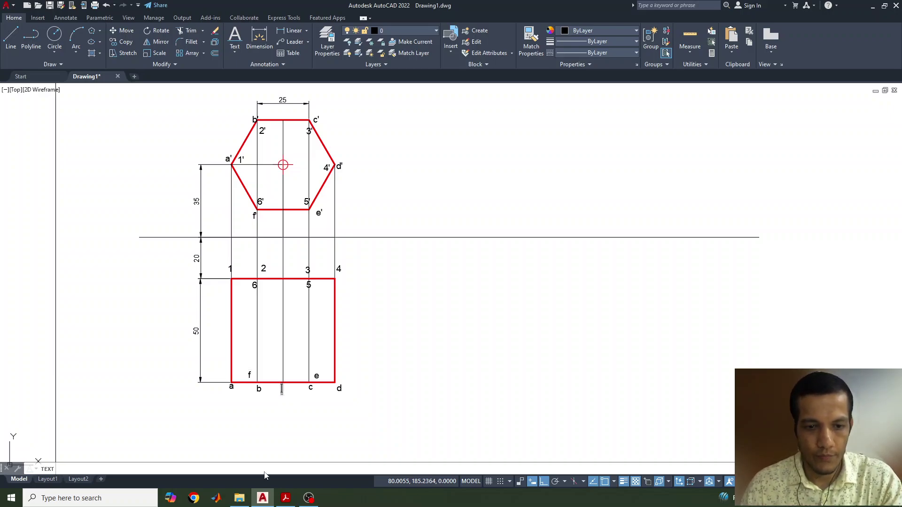
{"action": "left_click", "coordinate": [285, 499]}
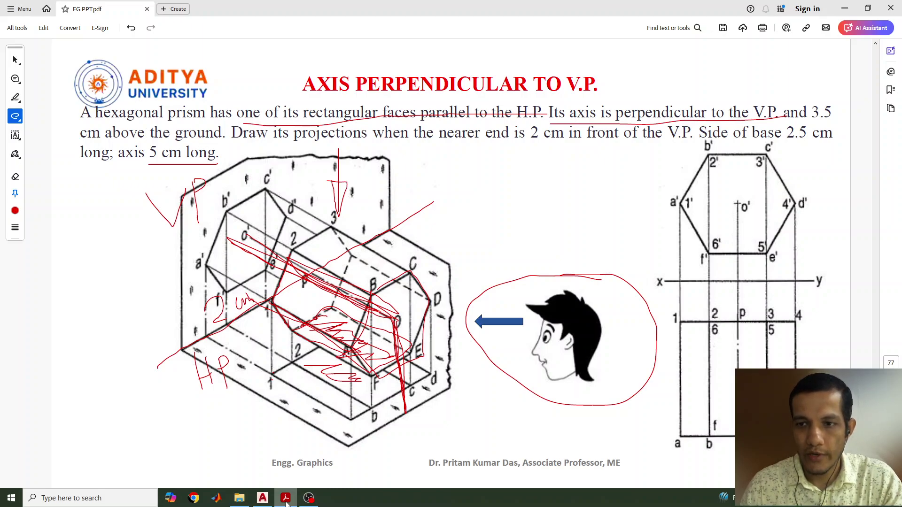
{"action": "left_click", "coordinate": [285, 499]}
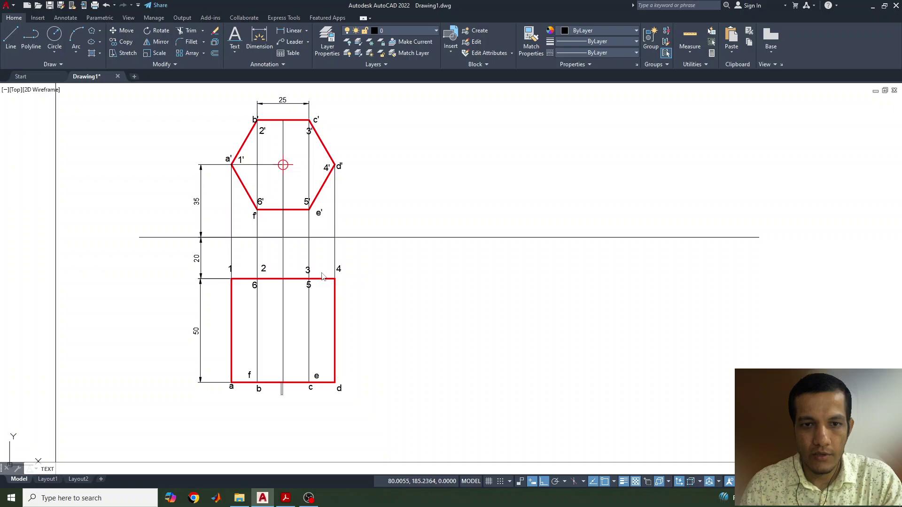
{"action": "left_click", "coordinate": [291, 178]}
{"action": "type", "text": "o"}
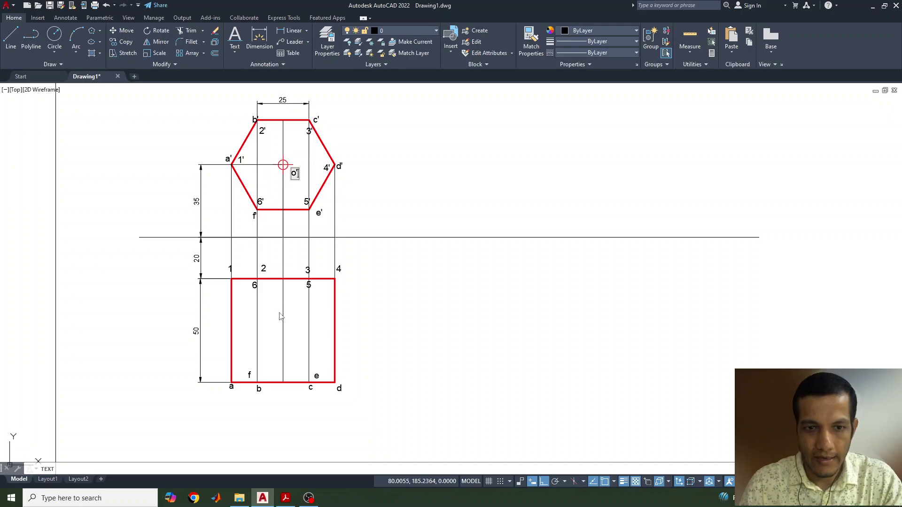
{"action": "left_click", "coordinate": [285, 499]}
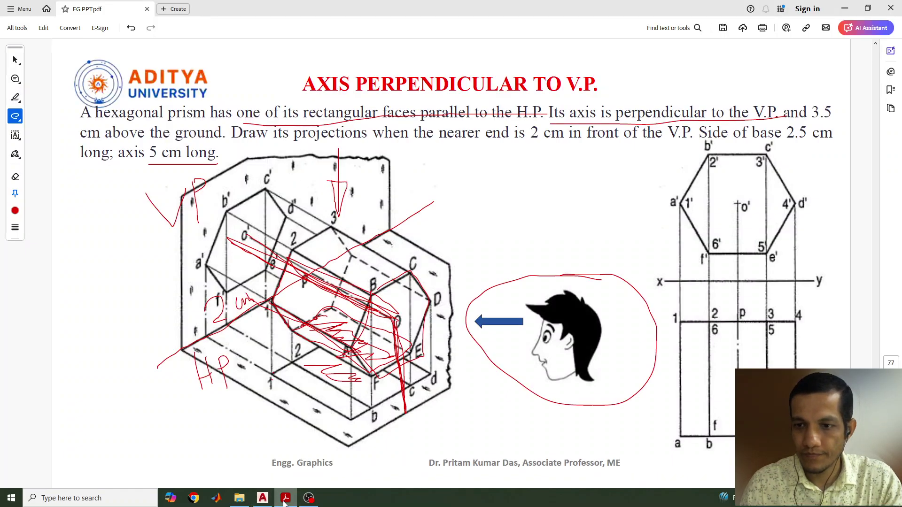
{"action": "left_click", "coordinate": [284, 499]}
{"action": "left_click", "coordinate": [290, 278]}
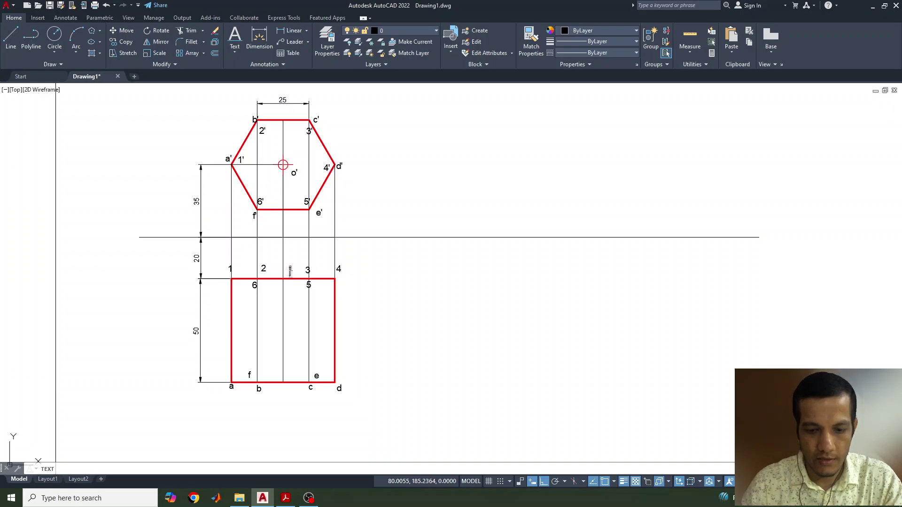
{"action": "type", "text": "o"}
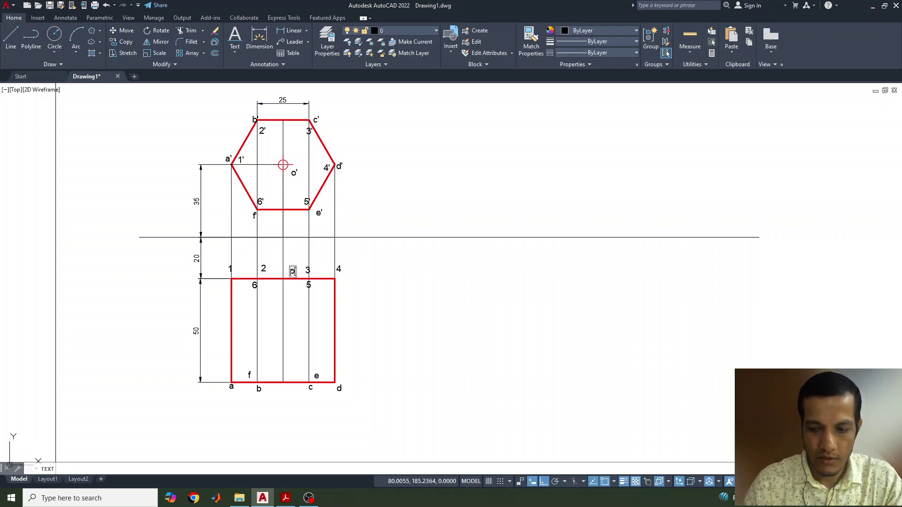
{"action": "left_click", "coordinate": [290, 394]}
{"action": "type", "text": "p"}
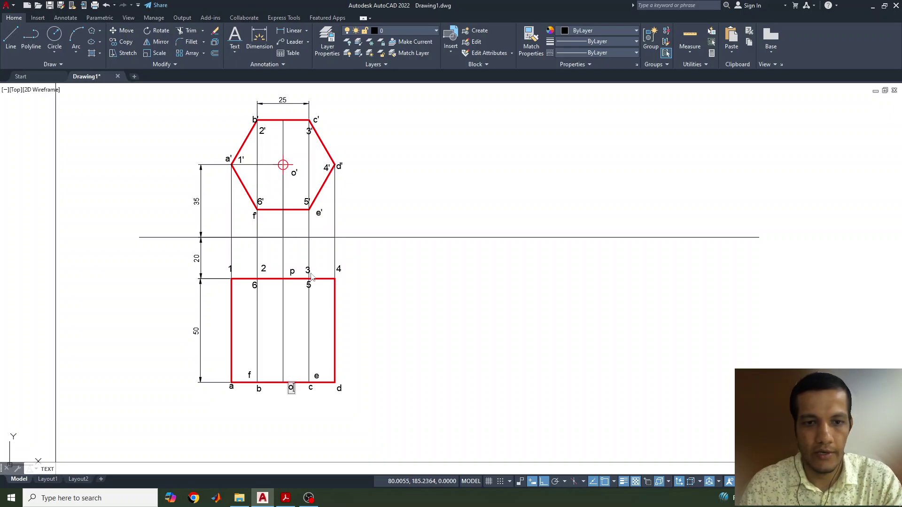
Label the reference line X at its left end and Y at its right end, and finish the text command.
{"action": "left_click", "coordinate": [134, 236]}
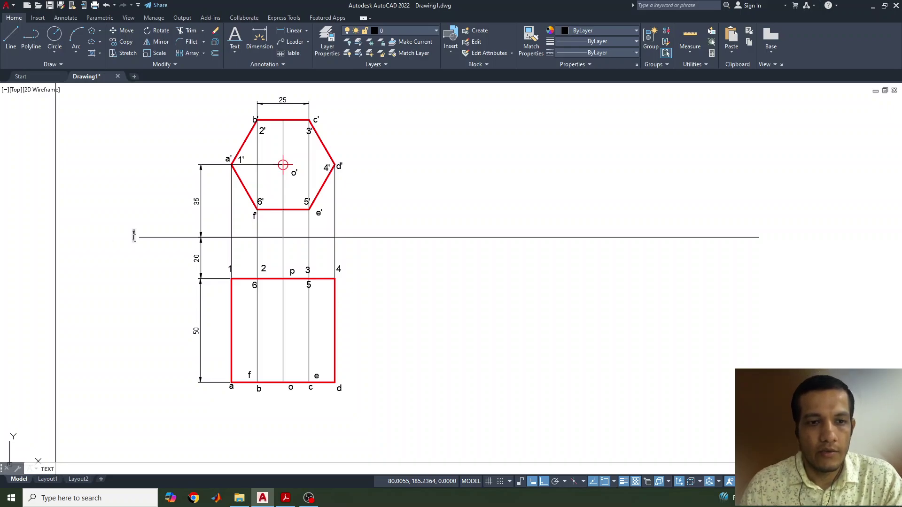
{"action": "type", "text": "X"}
{"action": "left_click", "coordinate": [769, 239]}
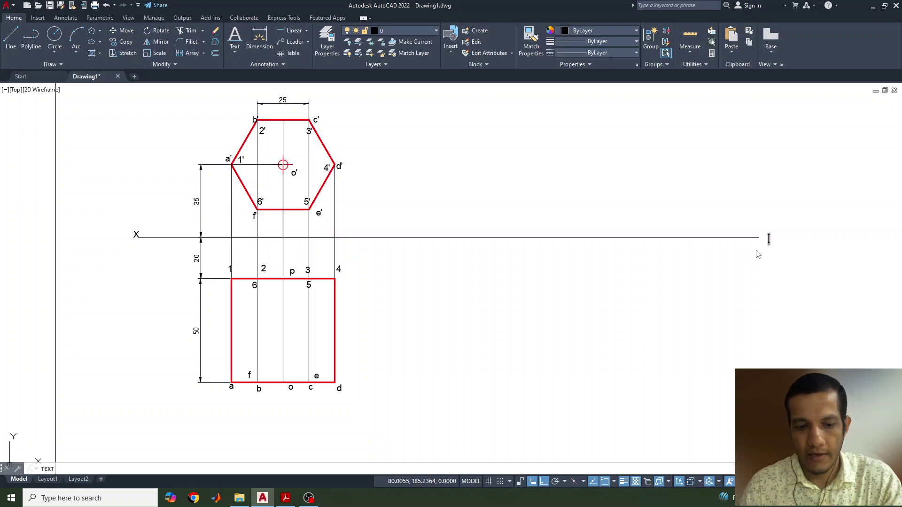
{"action": "type", "text": "Y"}
{"action": "left_click", "coordinate": [414, 295]}
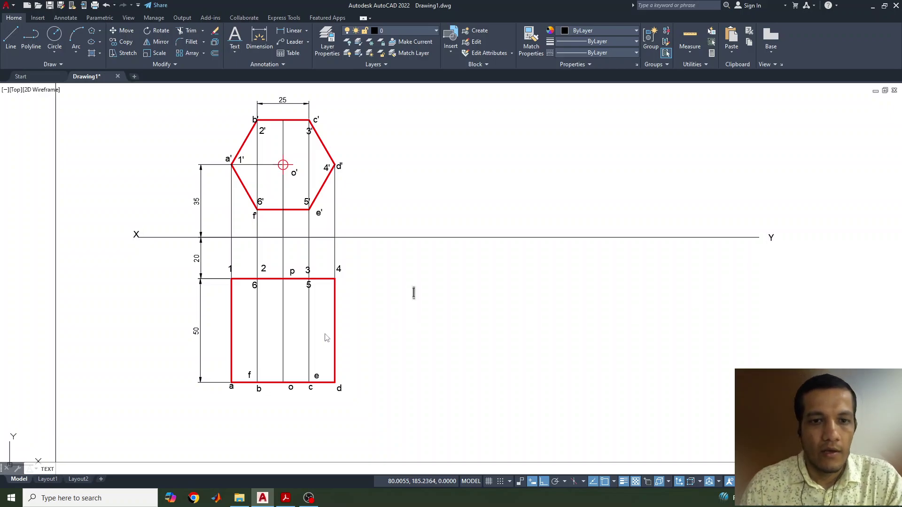
{"action": "key", "text": "Escape"}
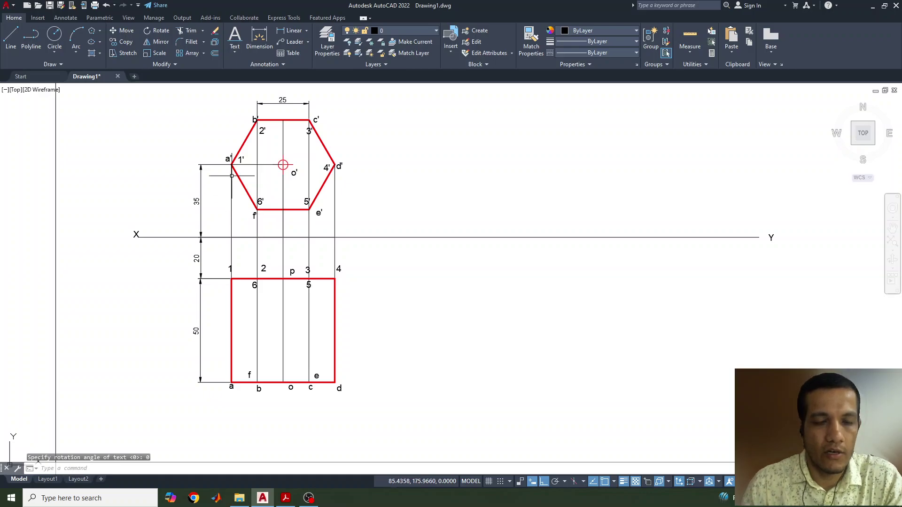
Shorten the vertical centre line by stretching its upper end down to the hexagon's centre.
{"action": "left_click", "coordinate": [282, 296]}
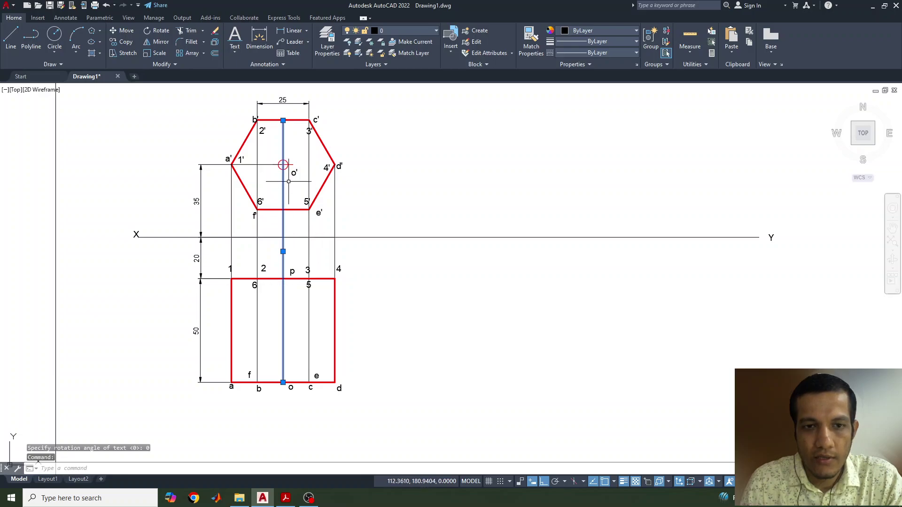
{"action": "left_click", "coordinate": [283, 120]}
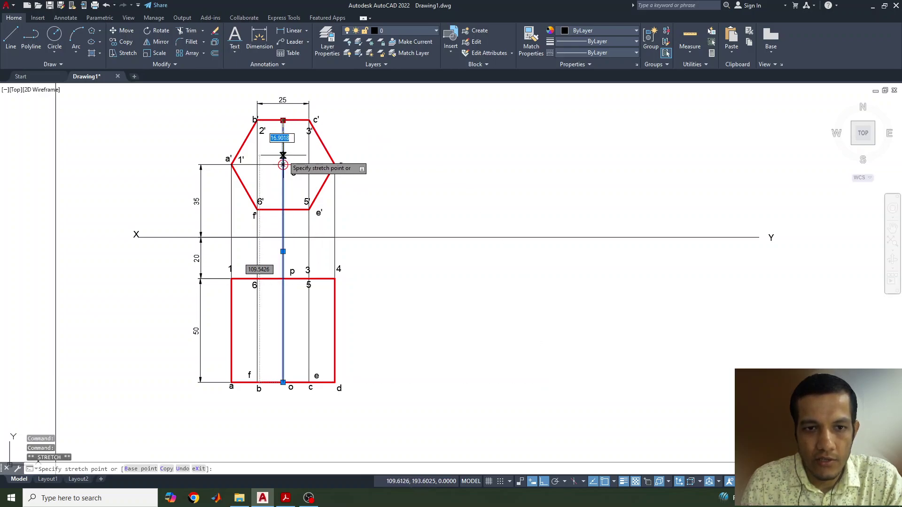
{"action": "left_click", "coordinate": [283, 165]}
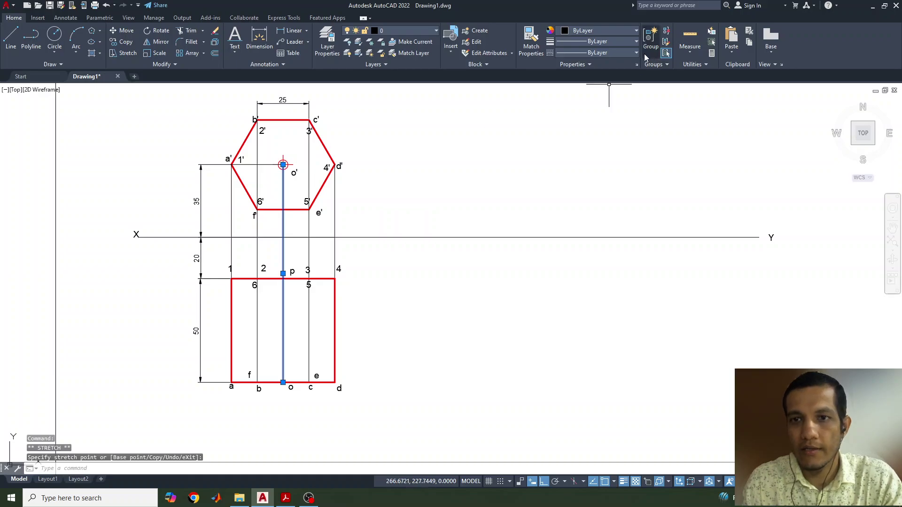
Load the CENTER2 linetype from acadiso.lin into the drawing.
{"action": "left_click", "coordinate": [620, 40]}
{"action": "left_click", "coordinate": [619, 42]}
{"action": "left_click", "coordinate": [616, 48]}
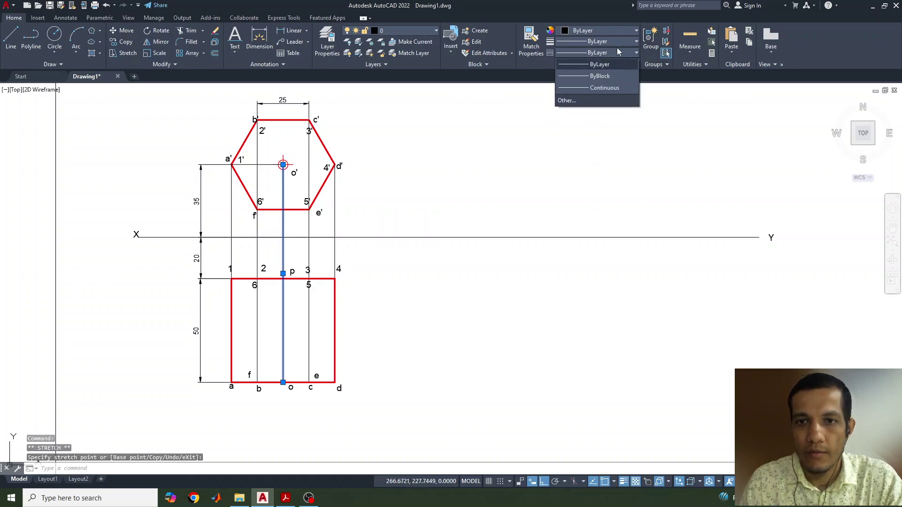
{"action": "left_click", "coordinate": [577, 101]}
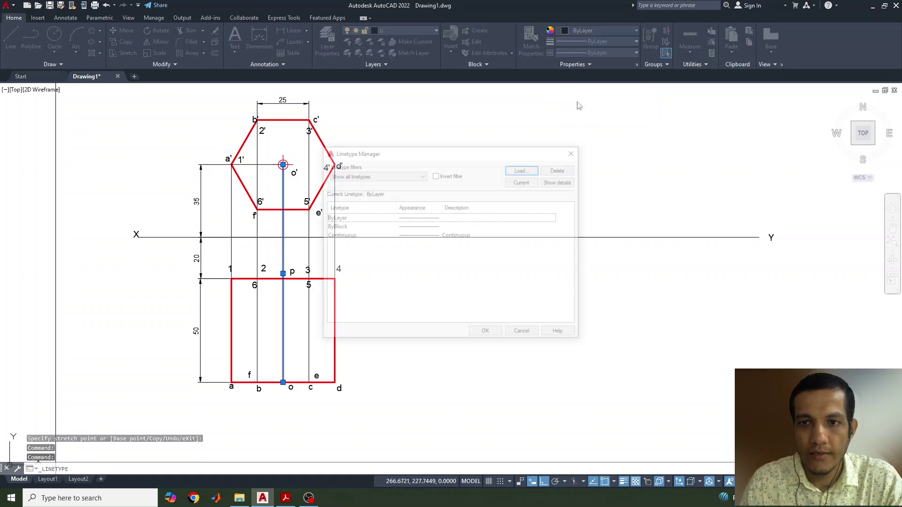
{"action": "left_click", "coordinate": [523, 169]}
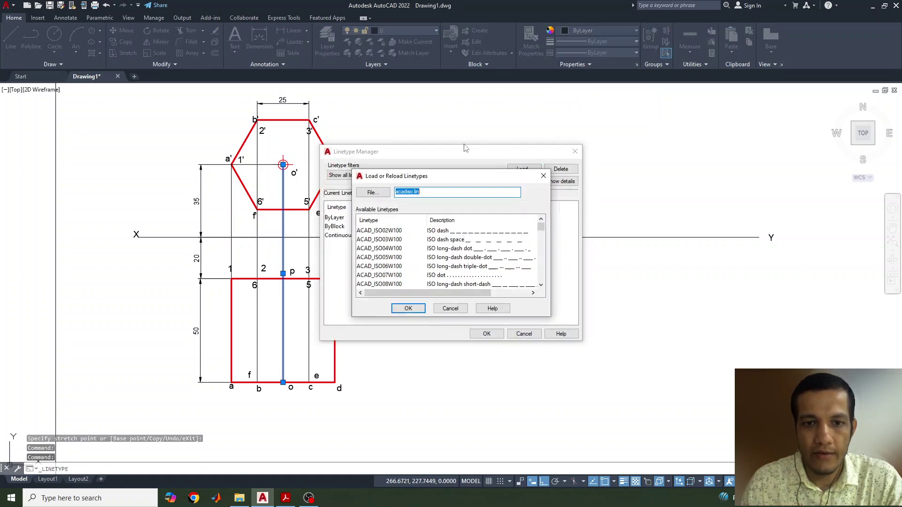
{"action": "scroll", "coordinate": [445, 276], "scroll_direction": "down", "scroll_amount": 5}
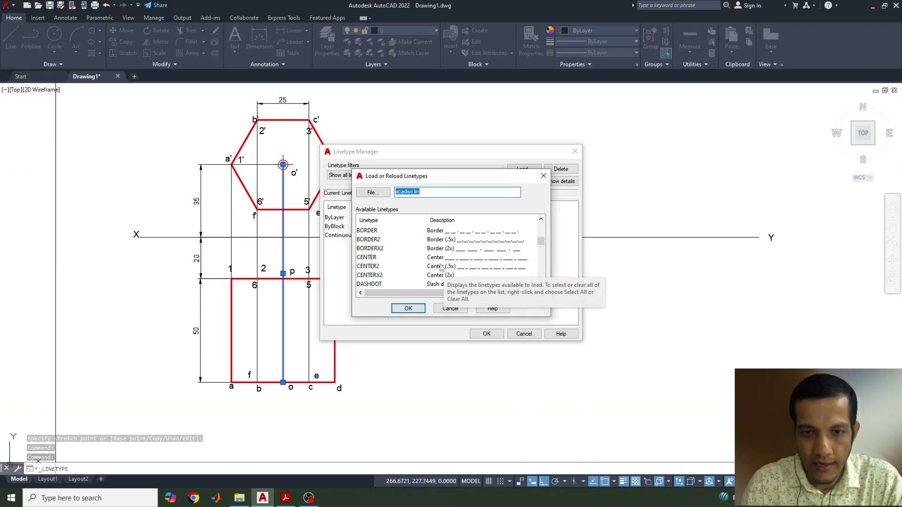
{"action": "left_click", "coordinate": [369, 267]}
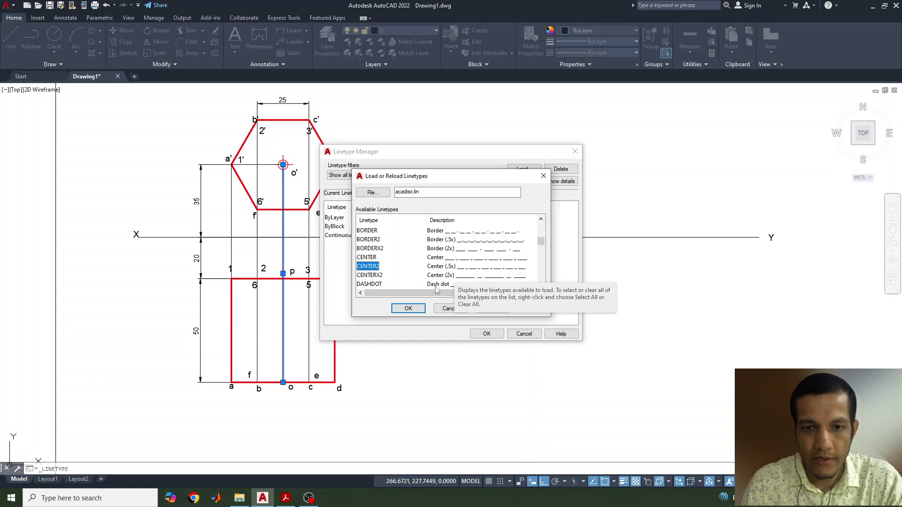
{"action": "left_click", "coordinate": [408, 309]}
{"action": "left_click", "coordinate": [486, 334]}
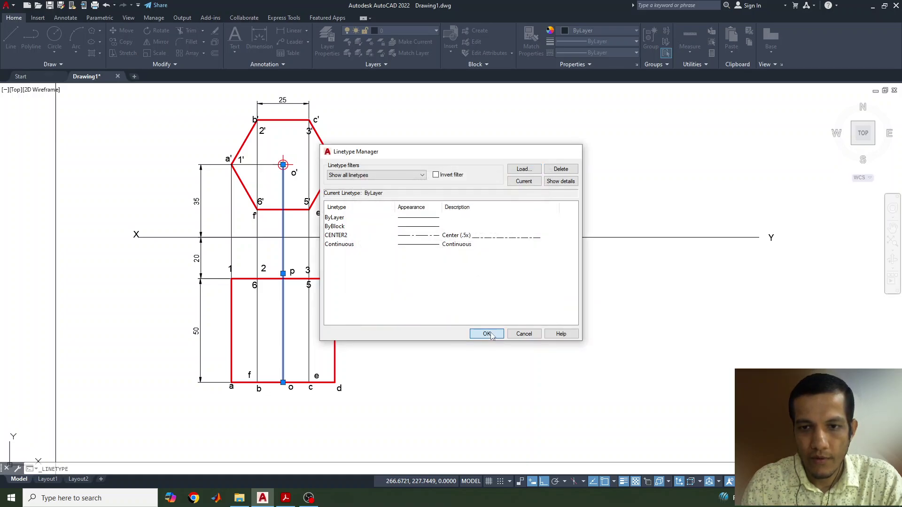
Apply the CENTER2 linetype to the vertical centre line running from the hexagon's centre to the rectangle's lower edge.
{"action": "left_click", "coordinate": [282, 229]}
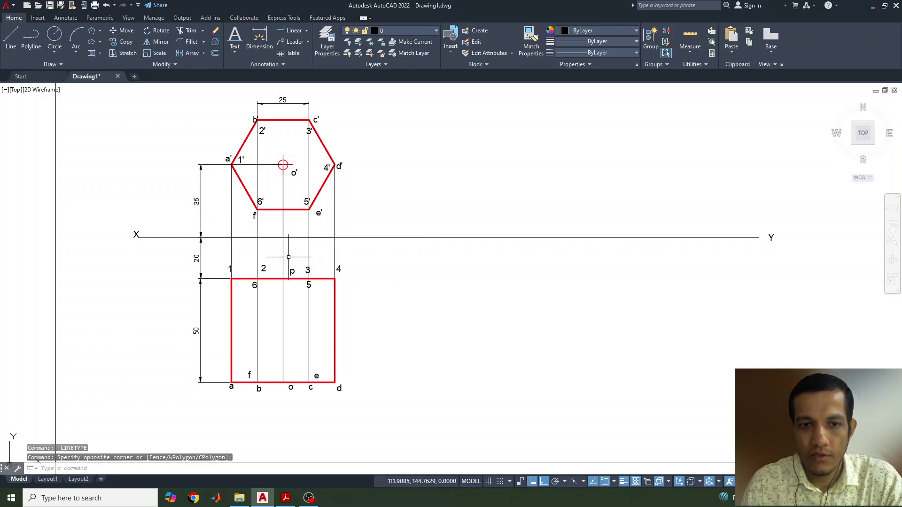
{"action": "left_click", "coordinate": [280, 232]}
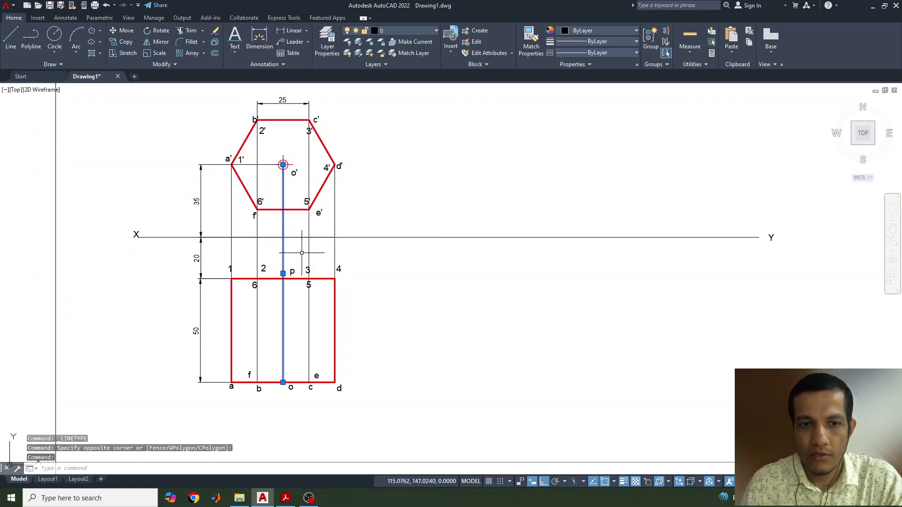
{"action": "left_click", "coordinate": [609, 54]}
{"action": "left_click", "coordinate": [599, 89]}
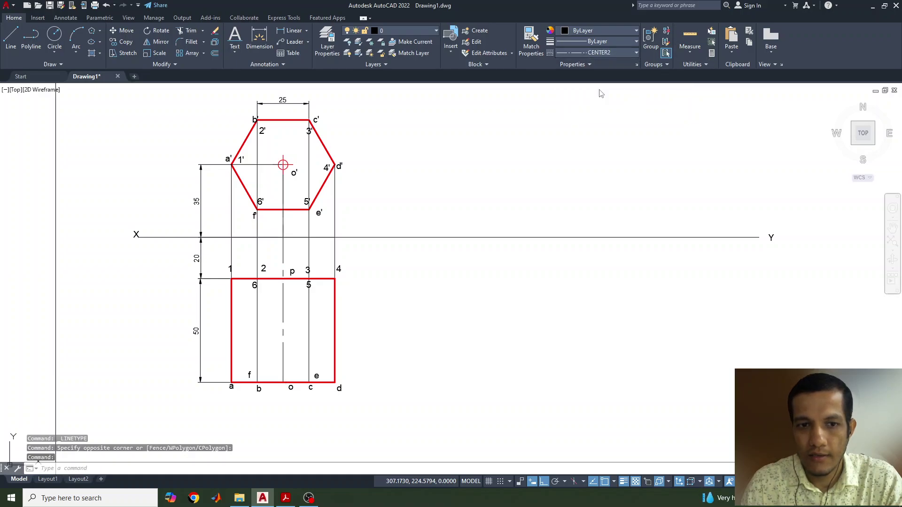
{"action": "key", "text": "Escape"}
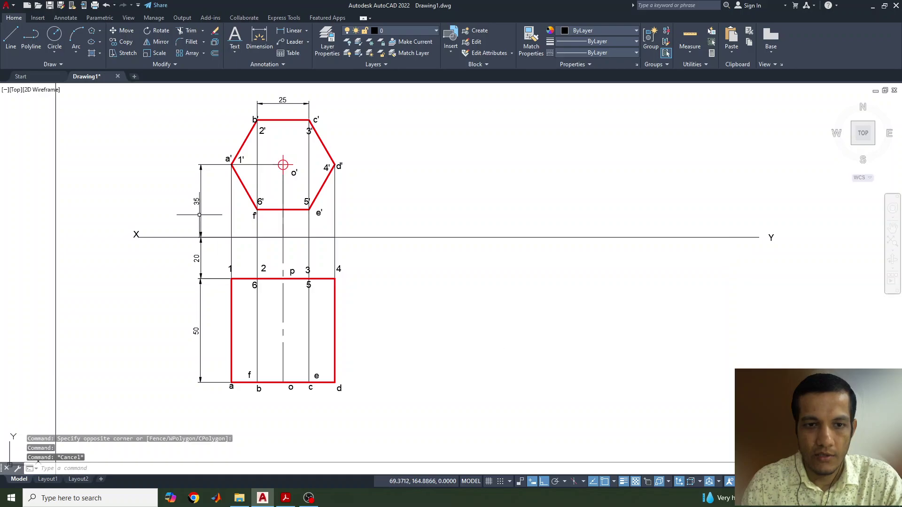
Erase the overlapping continuous line between the hexagon's centre and the XY line.
{"action": "left_click", "coordinate": [280, 196]}
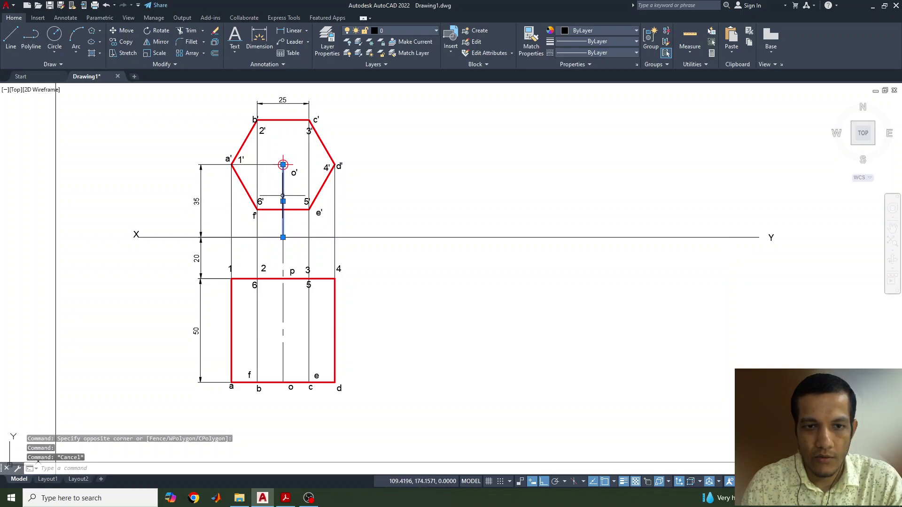
{"action": "key", "text": "Delete"}
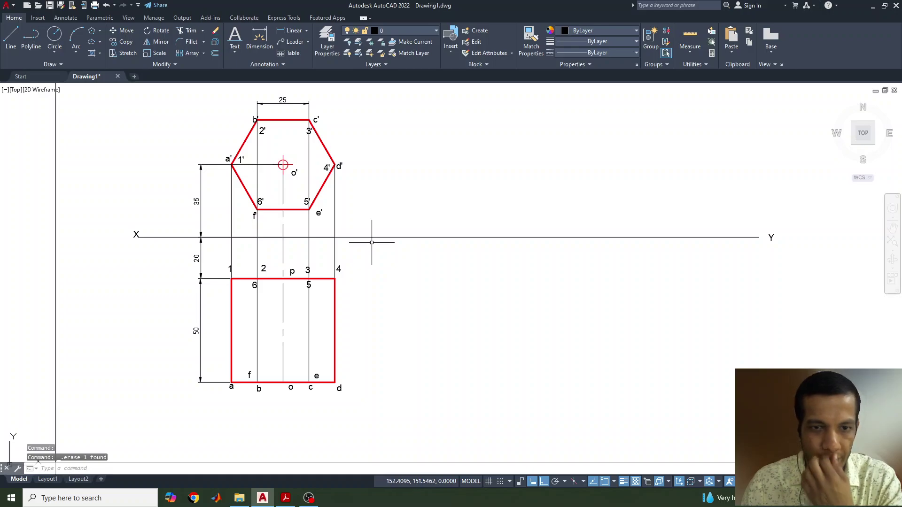
{"action": "middle_click_drag", "start_coordinate": [305, 256], "coordinate": [373, 269]}
{"action": "scroll", "coordinate": [373, 270], "scroll_direction": "up", "scroll_amount": 3}
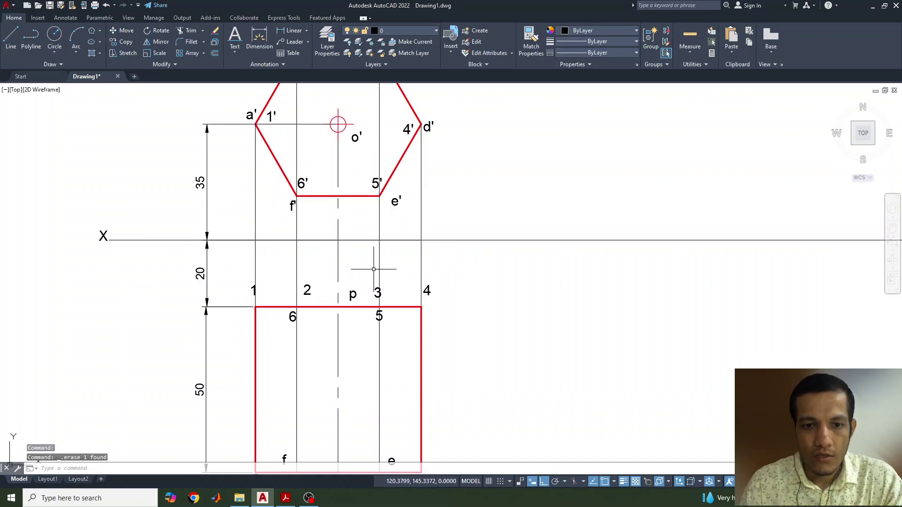
{"action": "scroll", "coordinate": [369, 264], "scroll_direction": "down", "scroll_amount": 3}
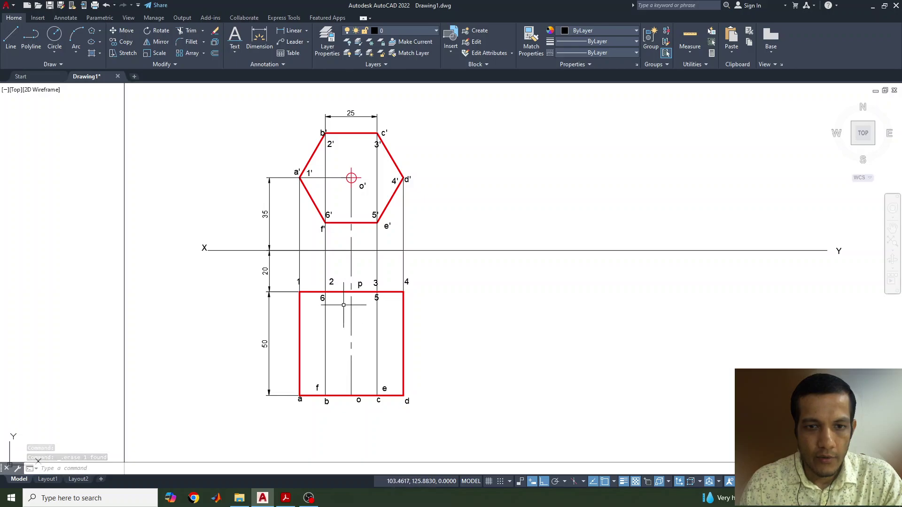